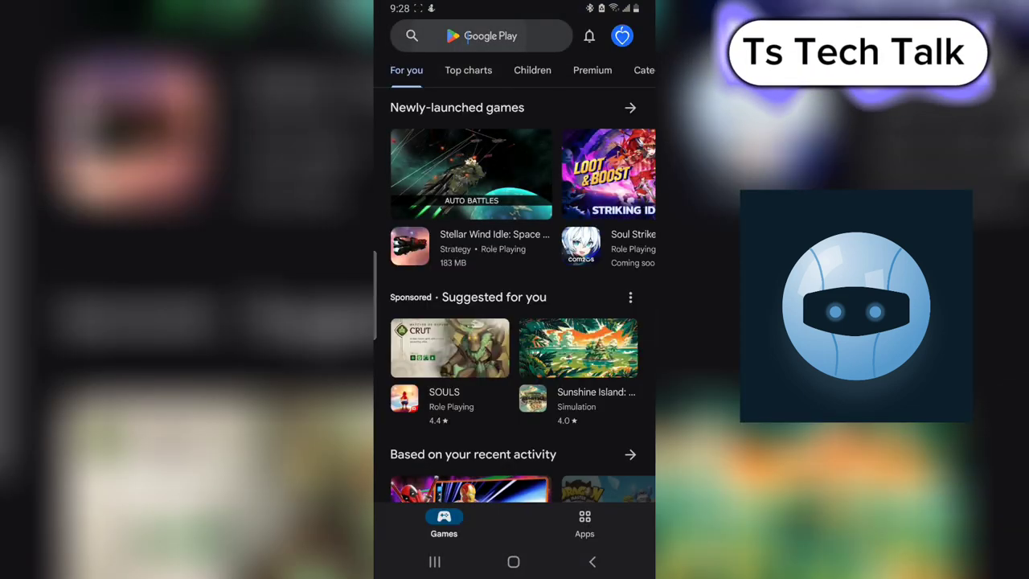
Search the Play Store for 'cap', open the CapCut listing, and return to the capcut results.
left_click(482, 34)
type("cap")
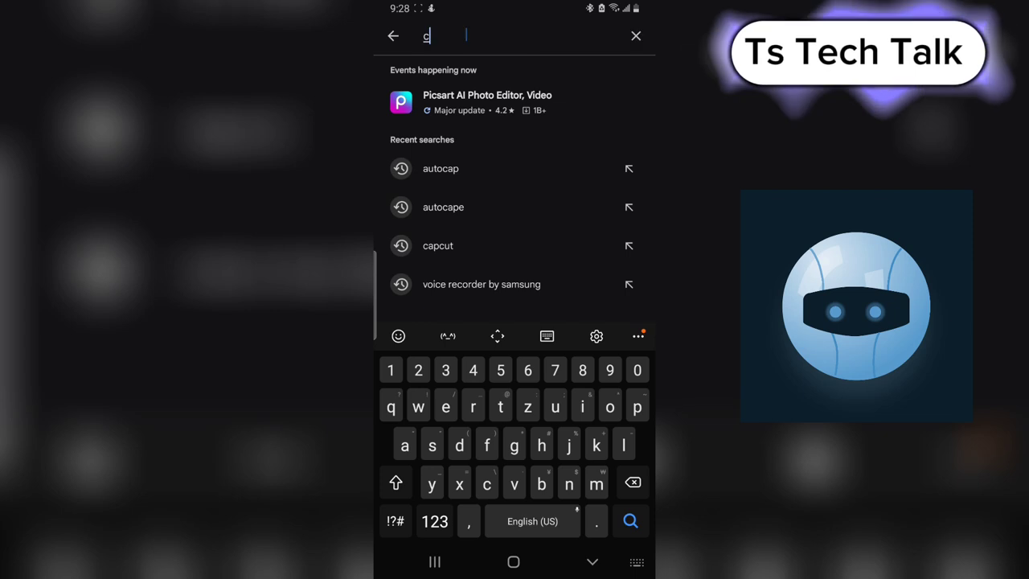
left_click(430, 75)
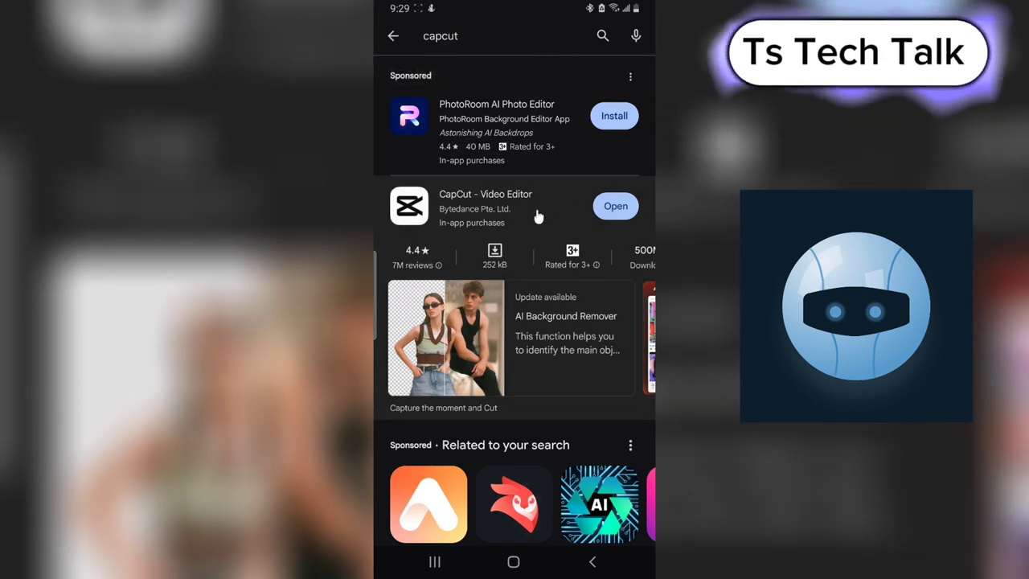
left_click(537, 215)
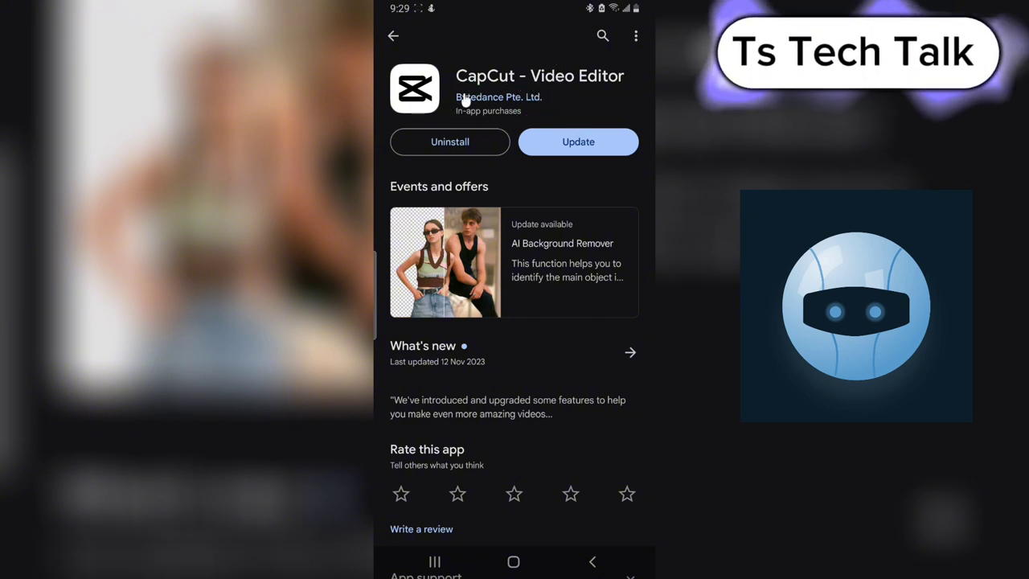
left_click(395, 34)
Launch CapCut, expand its full tool set, and start the Captions tool.
left_click(615, 208)
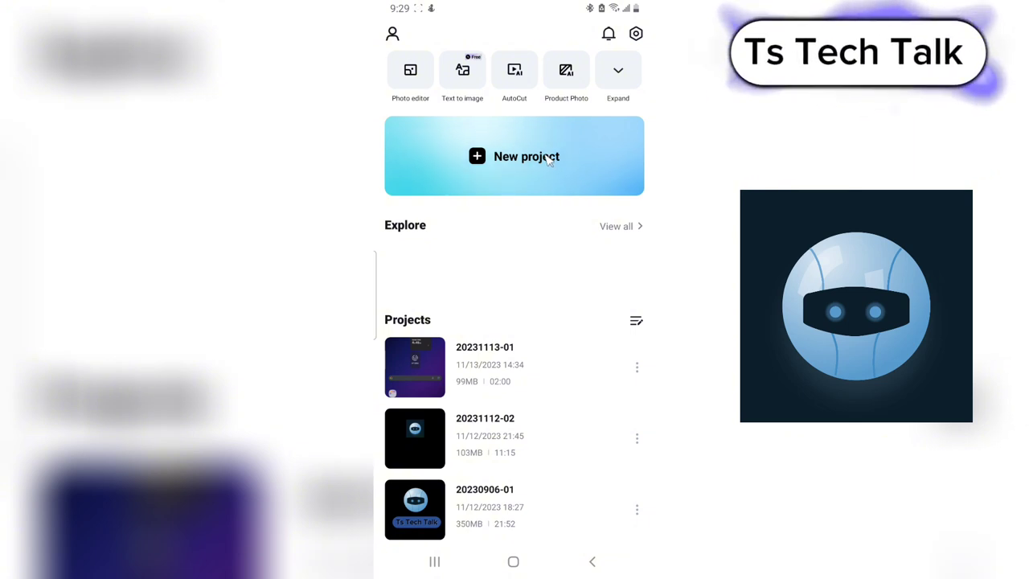
left_click(618, 73)
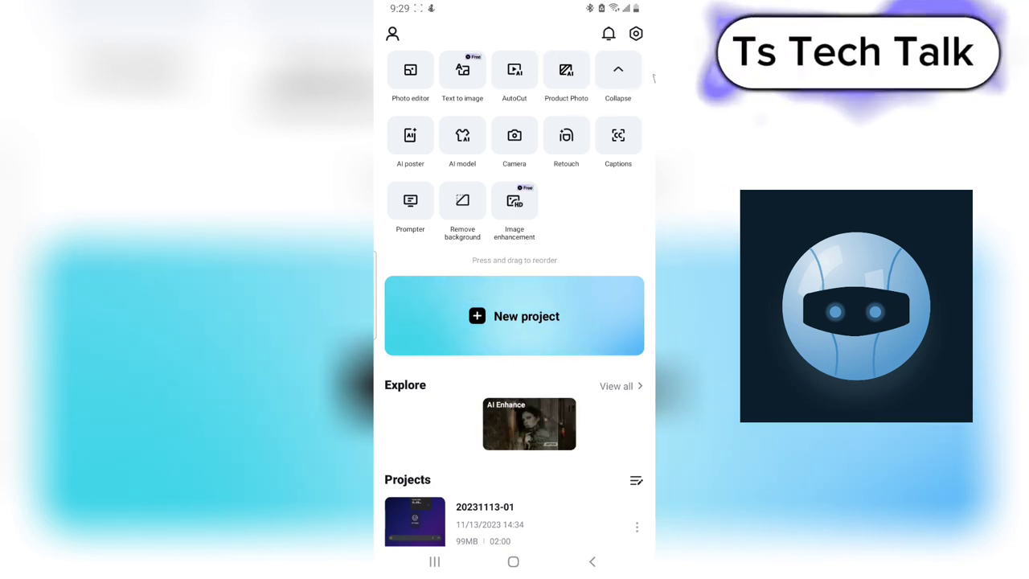
left_click(624, 75)
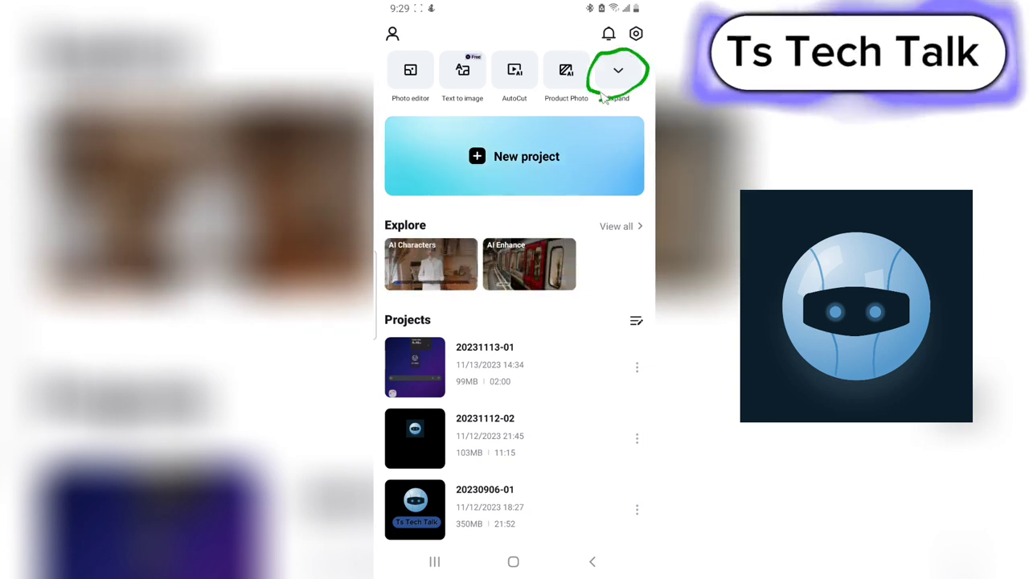
left_click(617, 70)
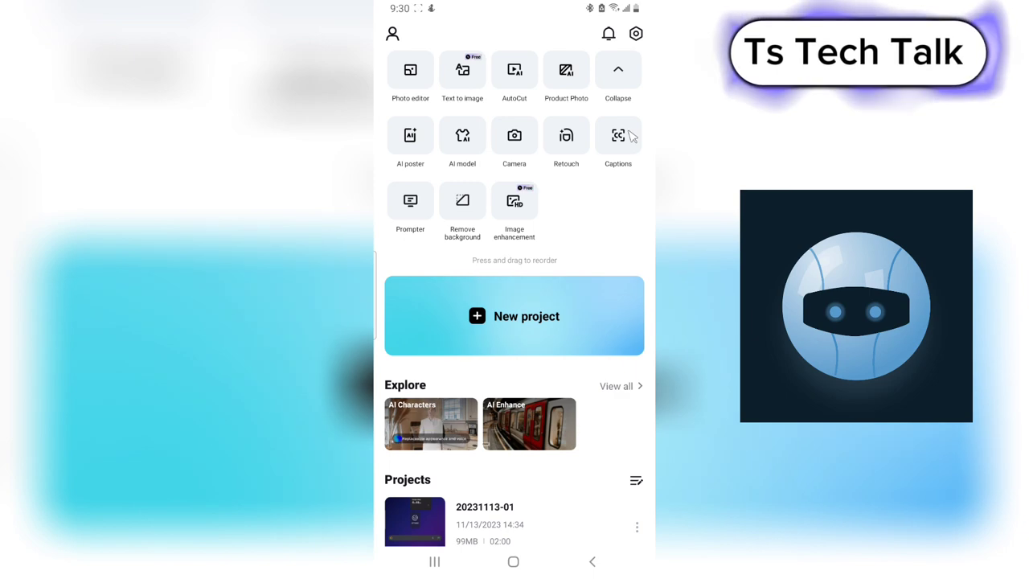
left_click(618, 136)
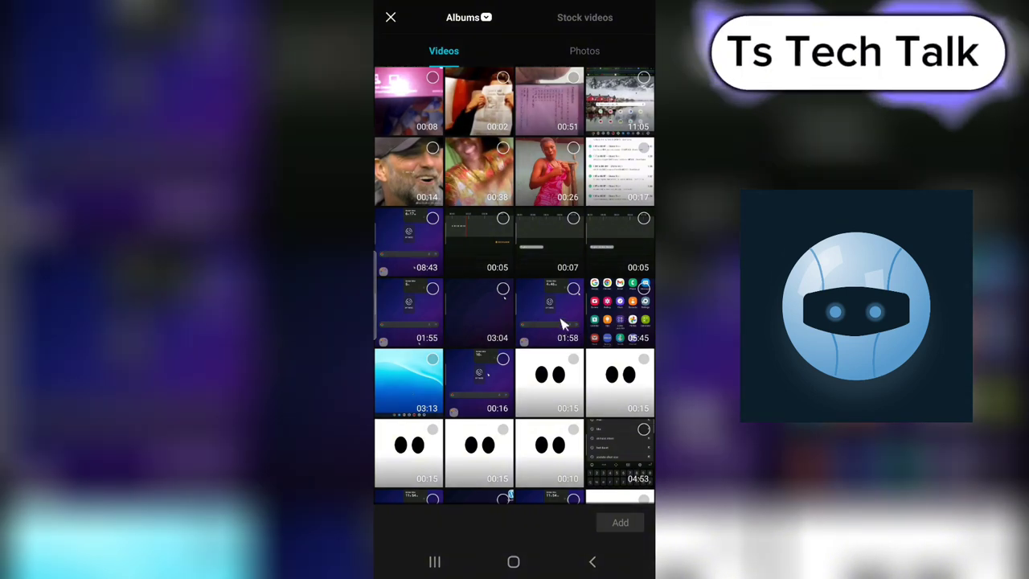
Select the 01:58 screen recording and add it to Captions.
left_click(560, 328)
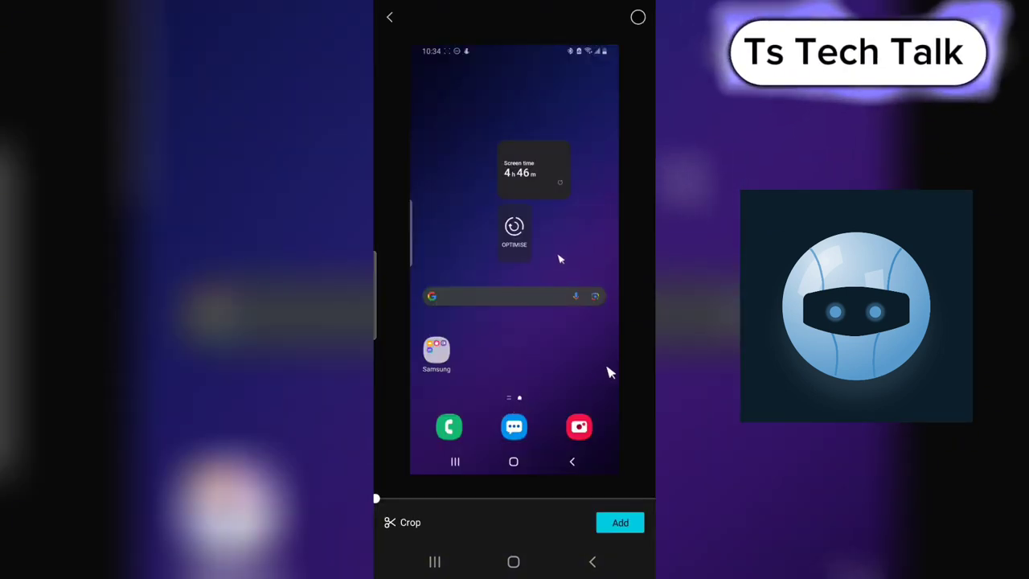
left_click(617, 522)
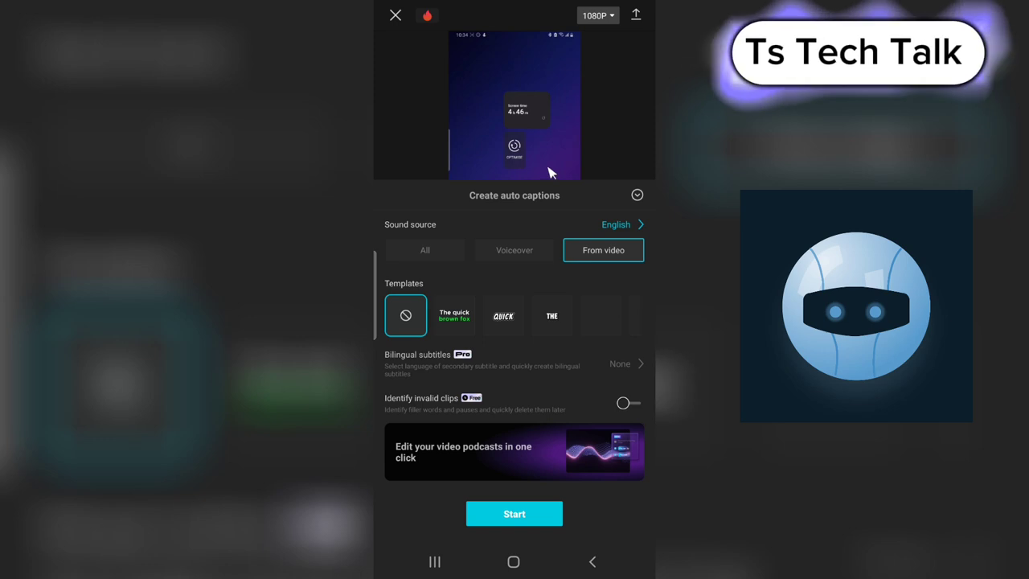
Browse the caption templates to reach the uppercase 'THE QUICK BROWN' style.
mouse_move(374, 222)
left_mouse_down()
mouse_move(377, 306)
mouse_move(647, 249)
mouse_move(635, 224)
left_mouse_up()
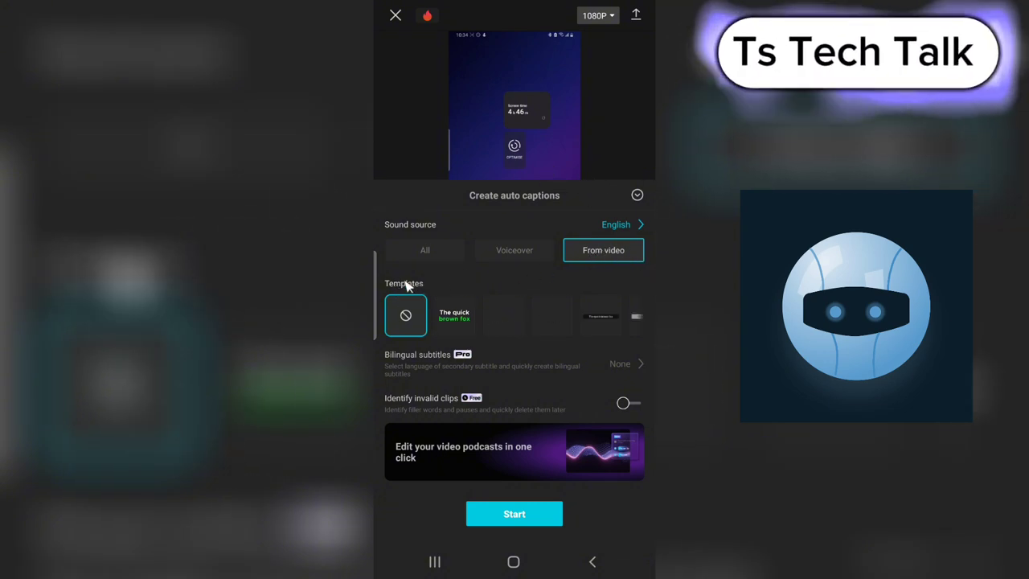
mouse_move(430, 271)
left_mouse_down()
mouse_move(380, 268)
mouse_move(381, 334)
mouse_move(470, 358)
mouse_move(615, 357)
mouse_move(636, 300)
mouse_move(401, 272)
left_mouse_up()
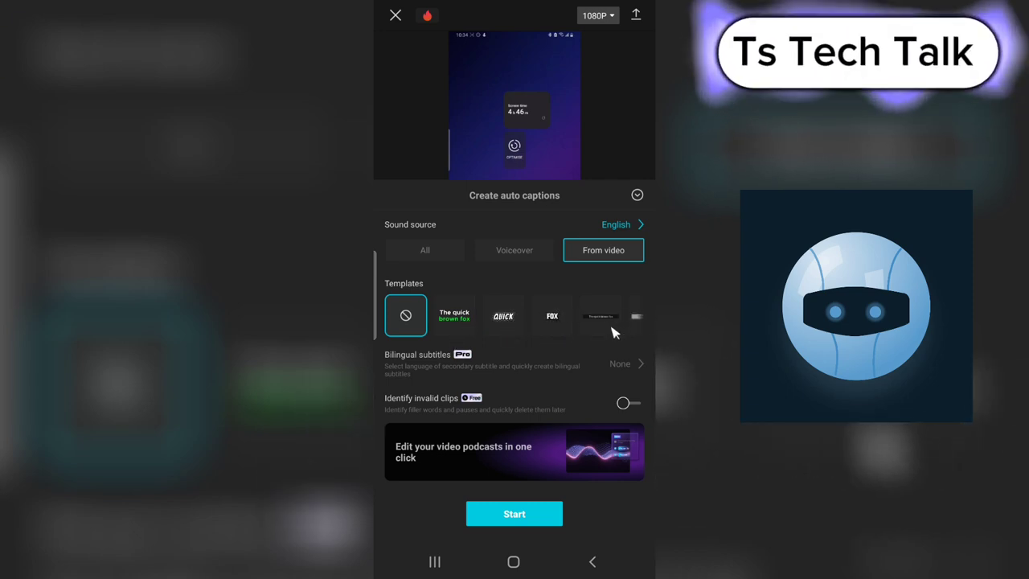
left_click_drag(612, 330, 478, 333)
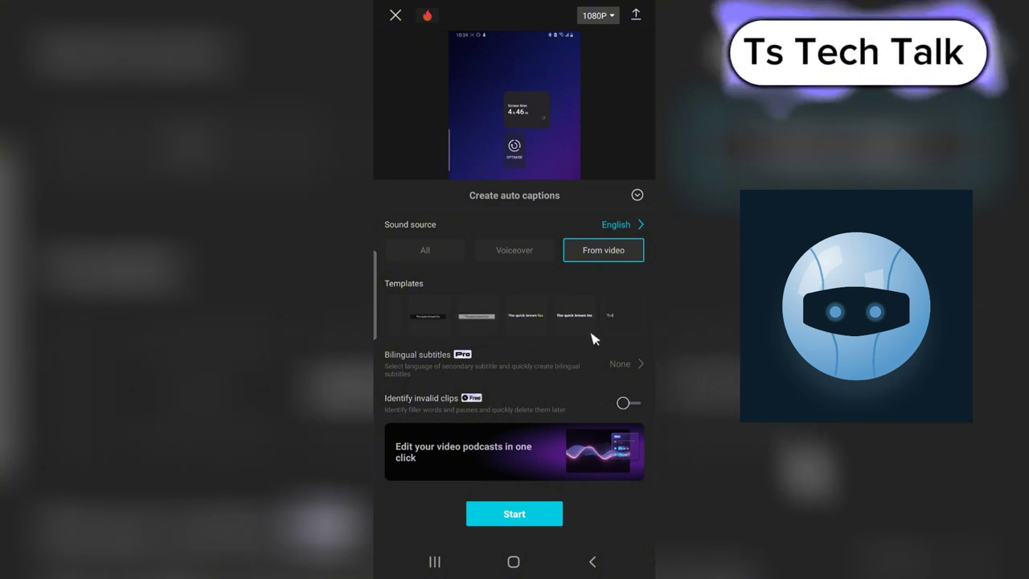
left_click_drag(533, 335, 413, 330)
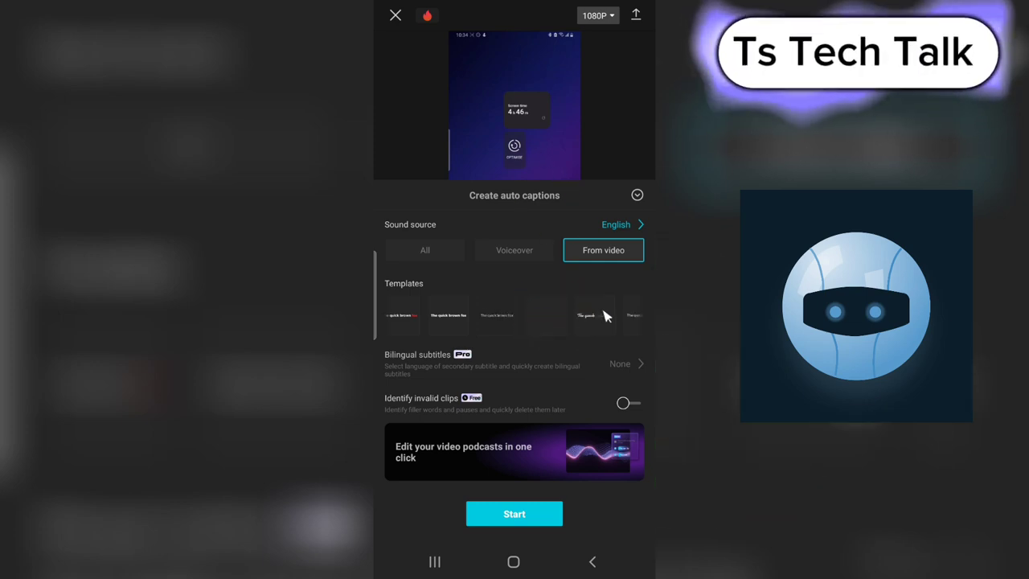
left_click_drag(604, 313, 466, 324)
left_click_drag(588, 317, 494, 313)
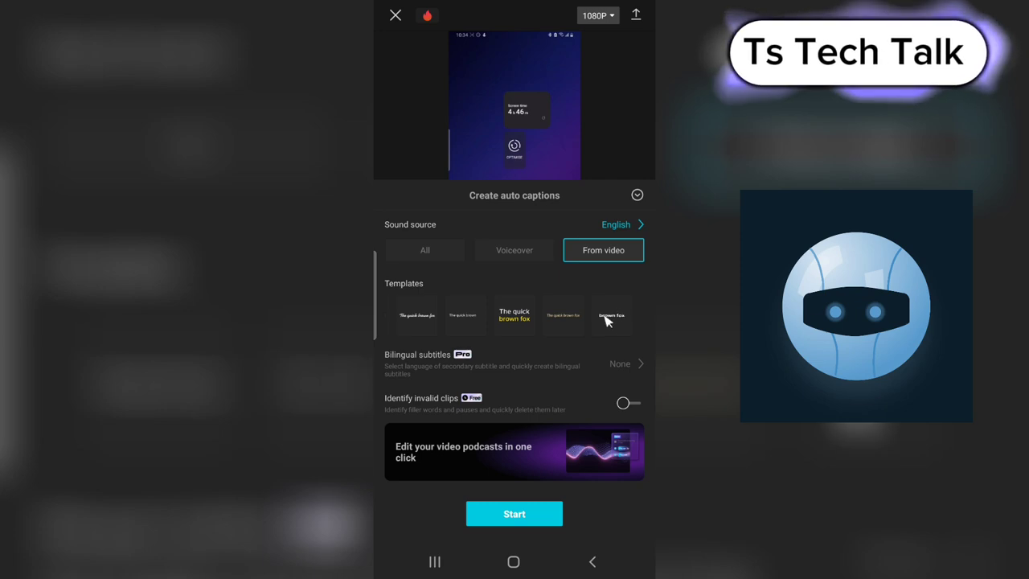
left_click_drag(606, 316, 546, 314)
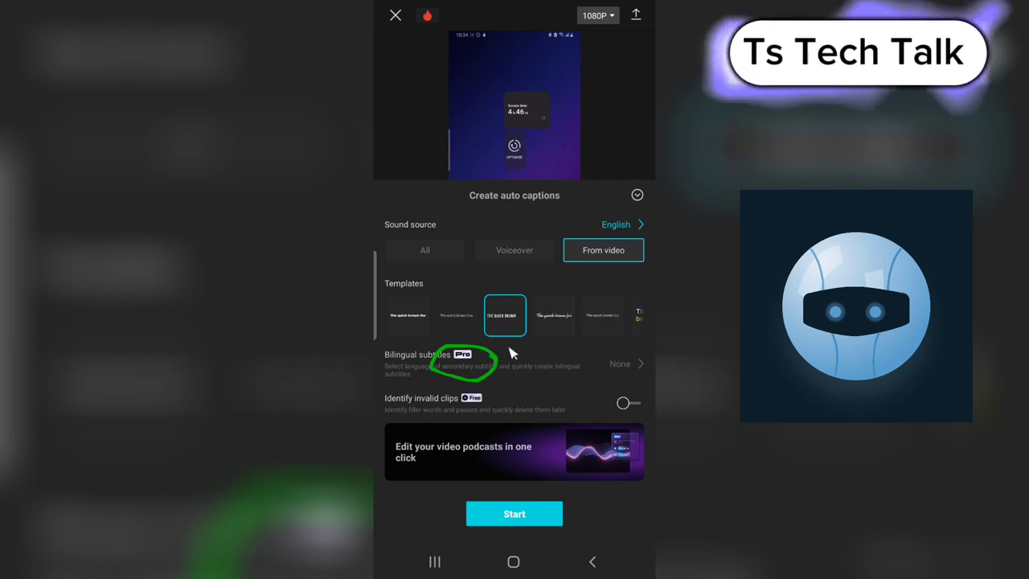
Try French as the bilingual subtitle language.
left_click(595, 362)
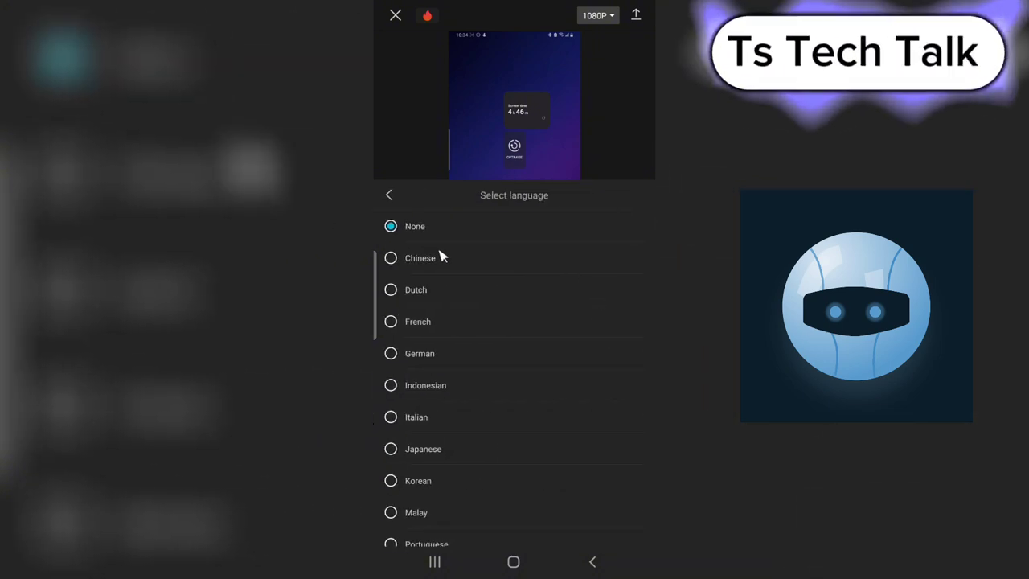
left_click(392, 198)
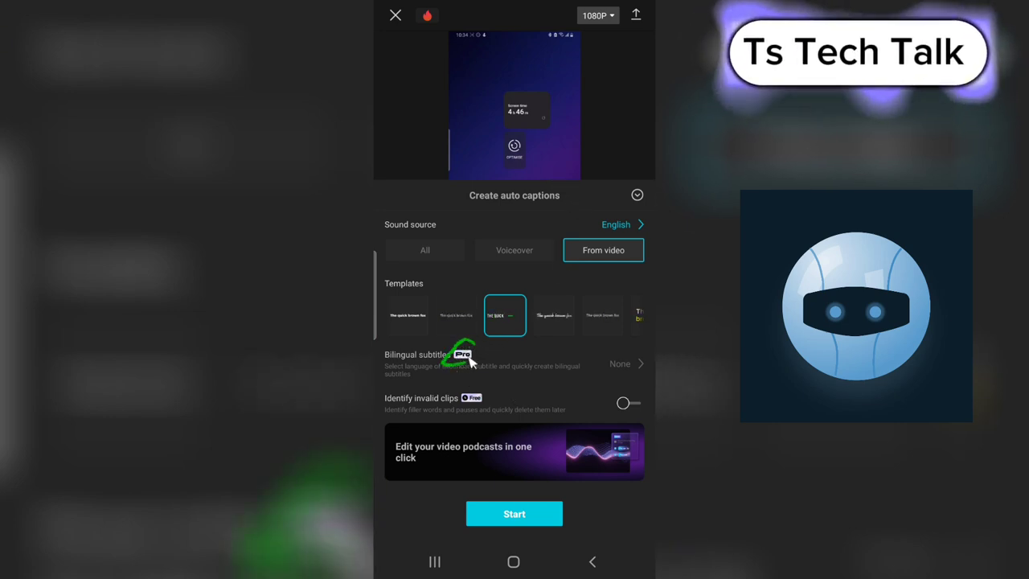
left_click(637, 375)
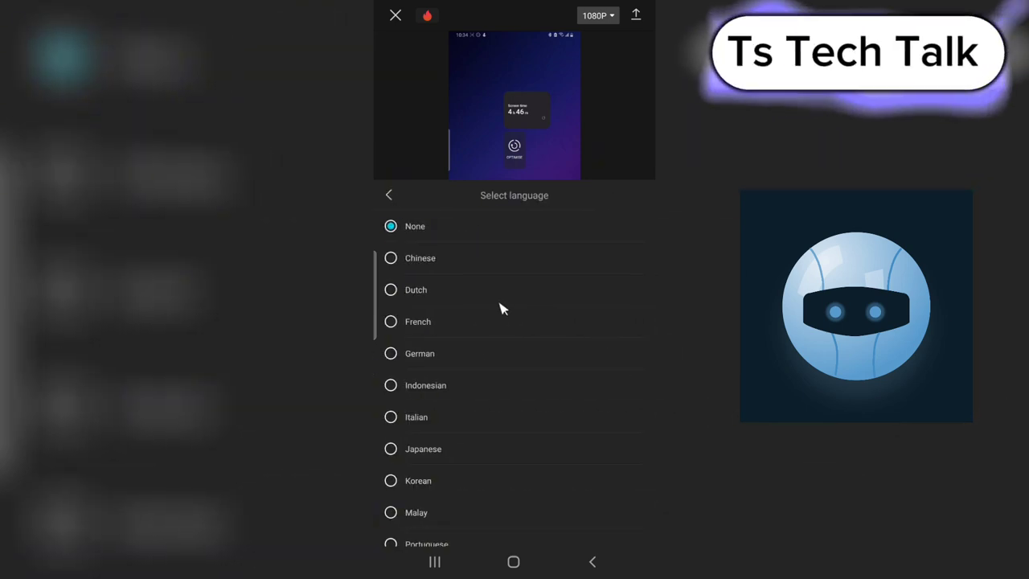
left_click(437, 328)
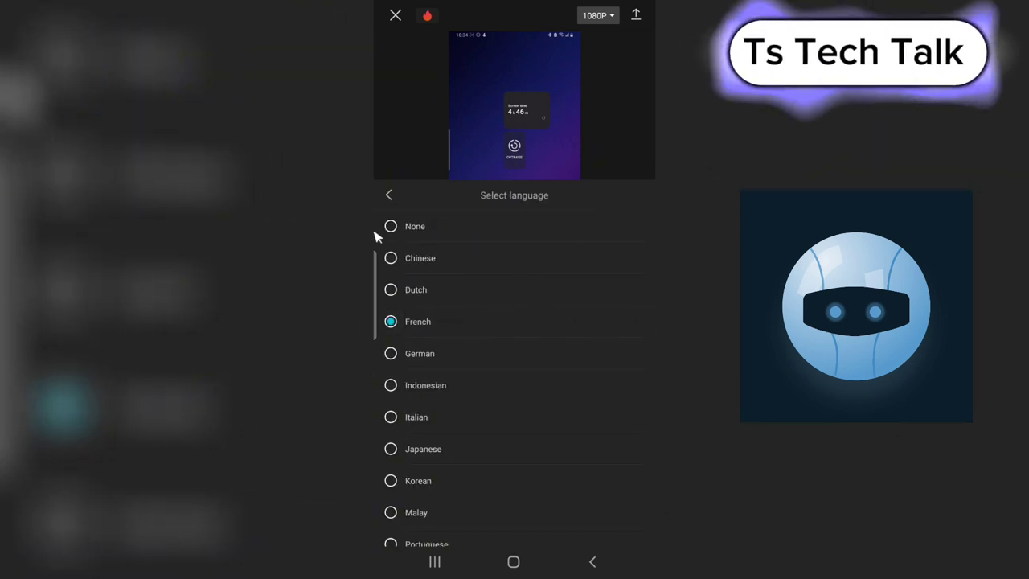
left_click(390, 198)
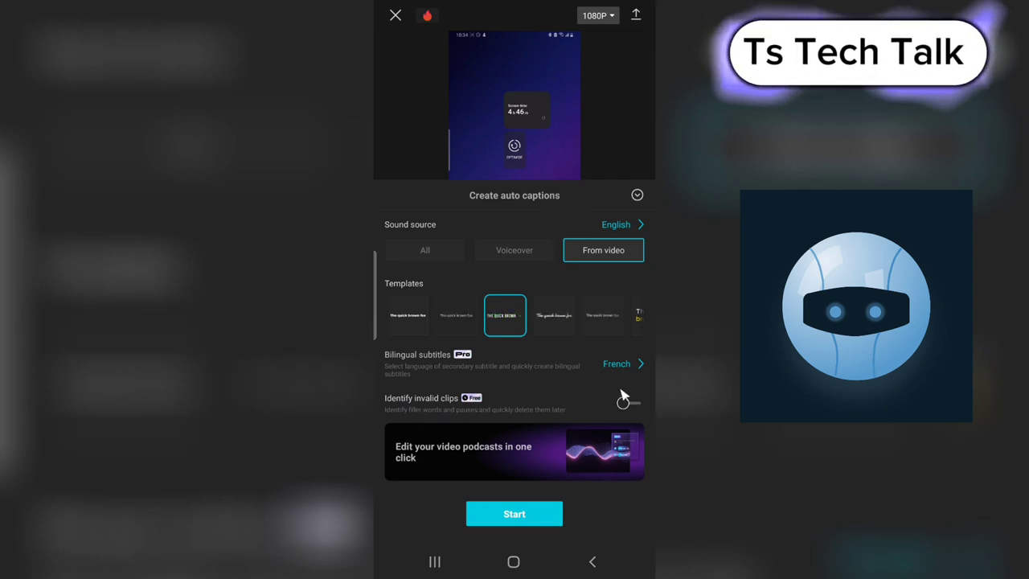
Set bilingual subtitles back to None and start generating the auto captions.
mouse_move(638, 391)
left_mouse_down()
mouse_move(558, 374)
mouse_move(456, 377)
left_mouse_up()
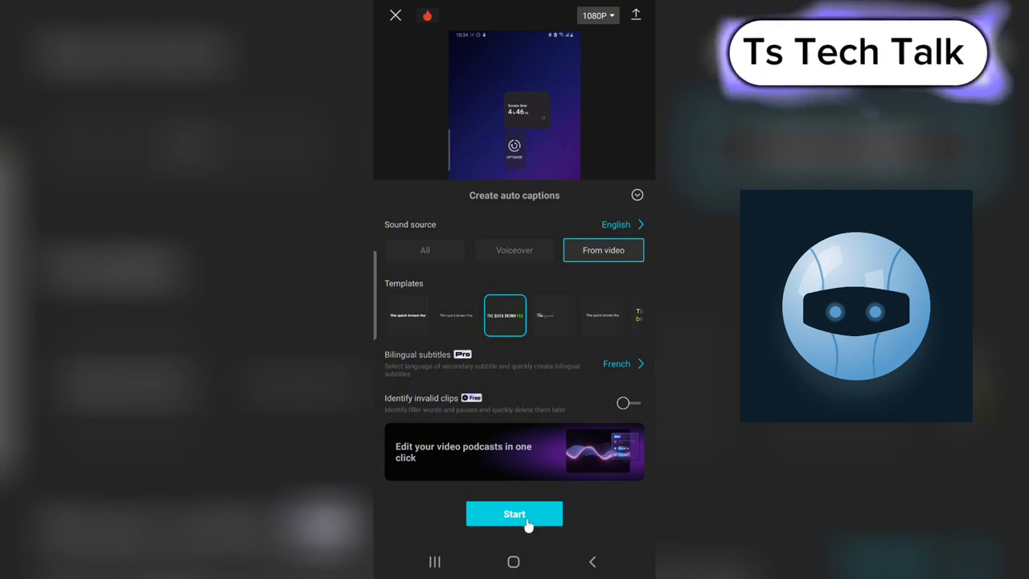
left_click(616, 364)
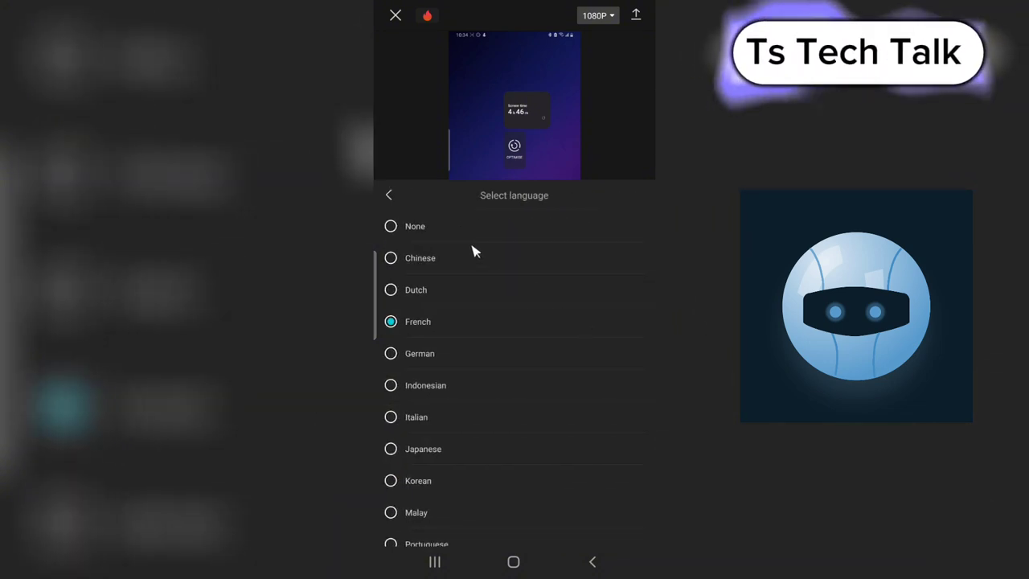
left_click(415, 228)
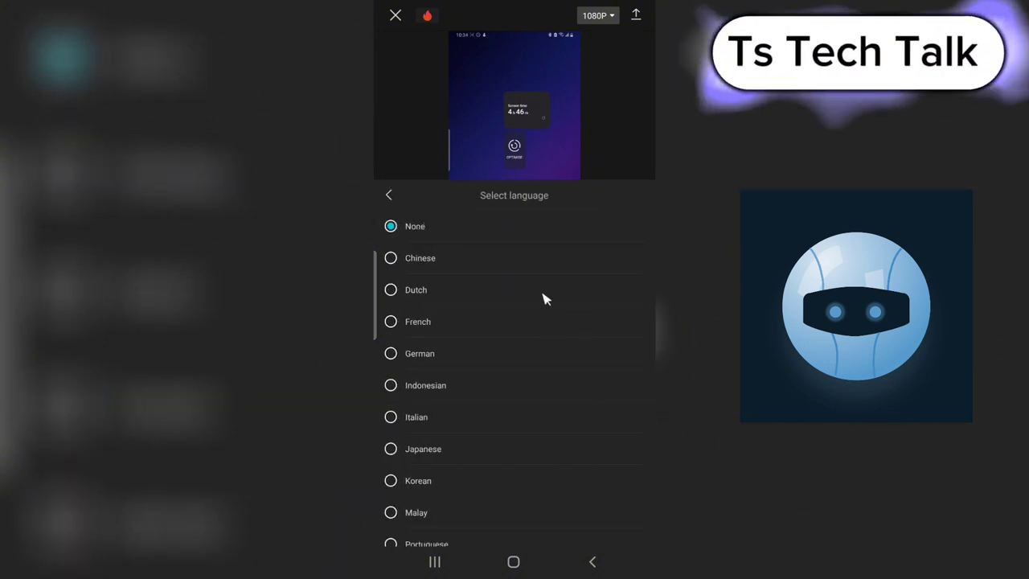
left_click(389, 197)
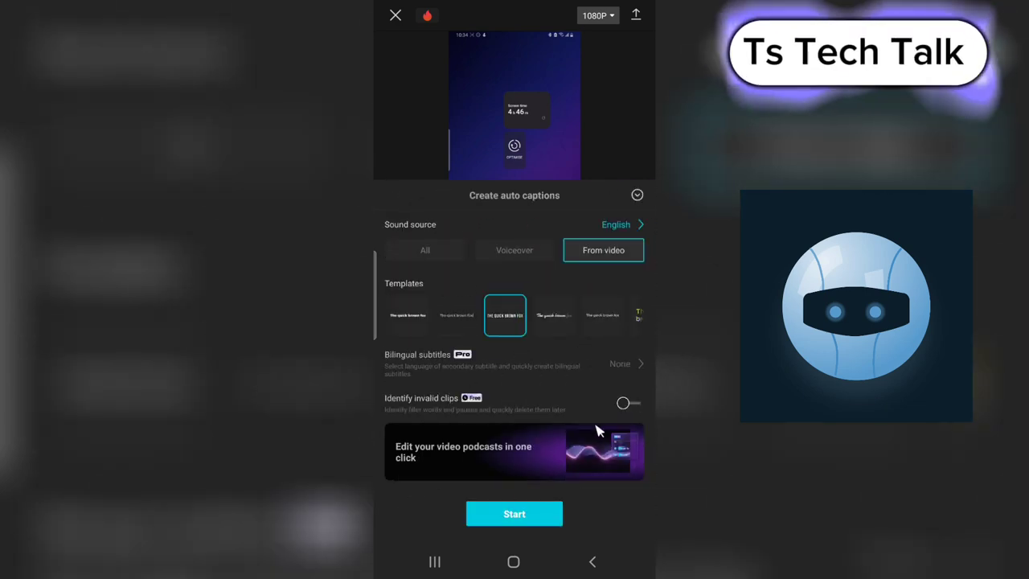
left_click(546, 513)
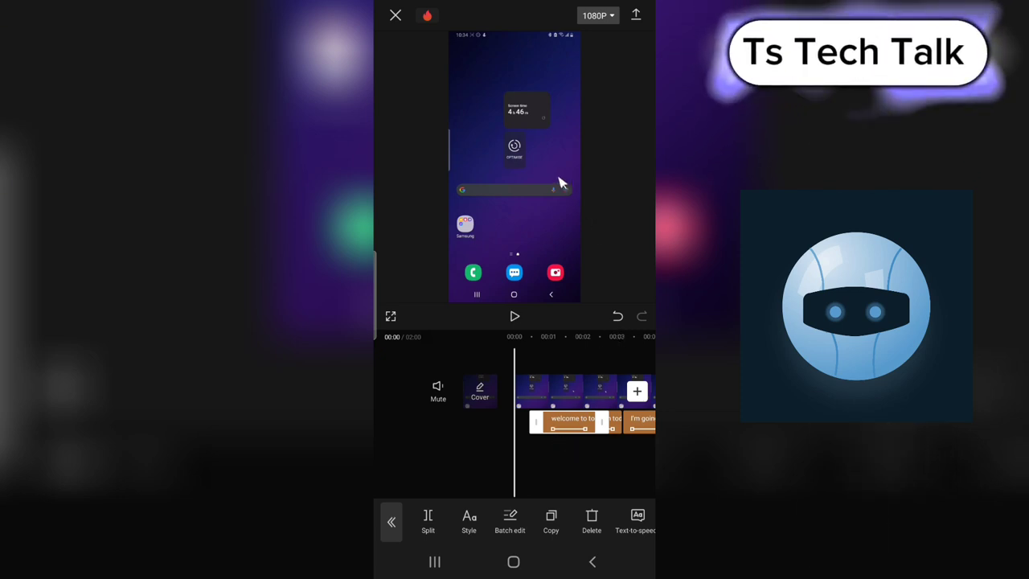
mouse_move(521, 418)
left_mouse_down()
mouse_move(592, 453)
mouse_move(649, 450)
mouse_move(467, 389)
left_mouse_up()
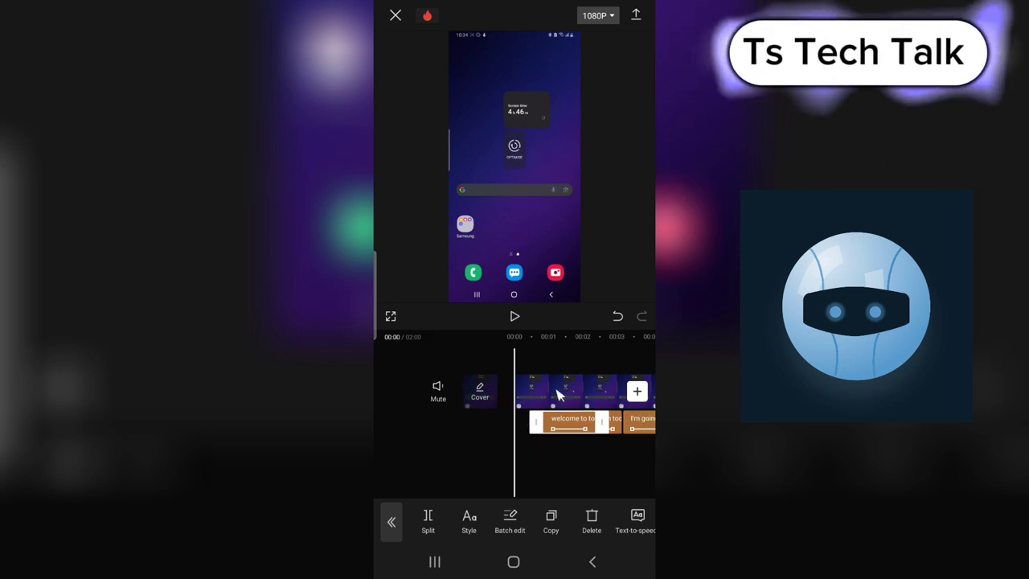
left_click(515, 317)
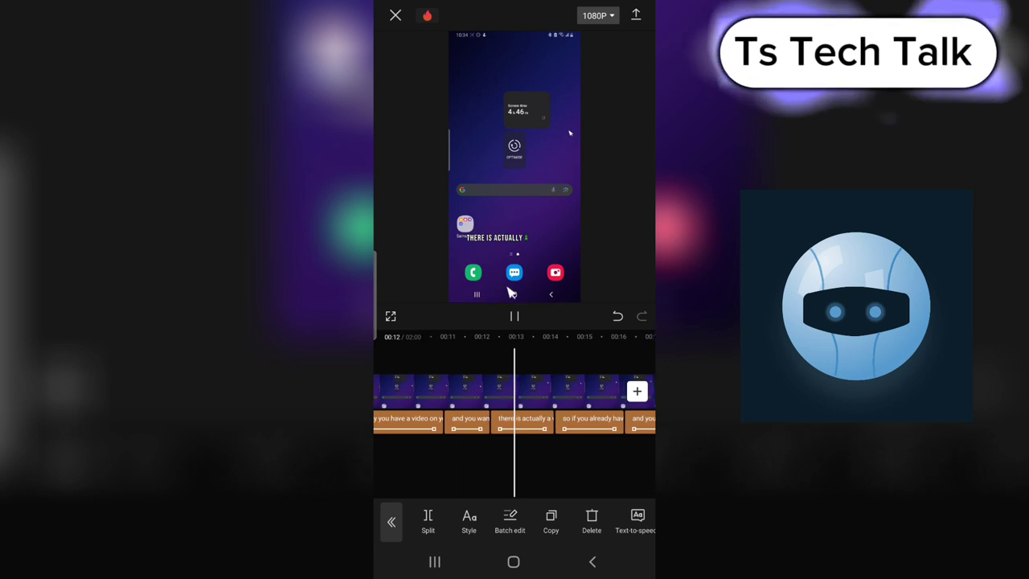
left_click(513, 316)
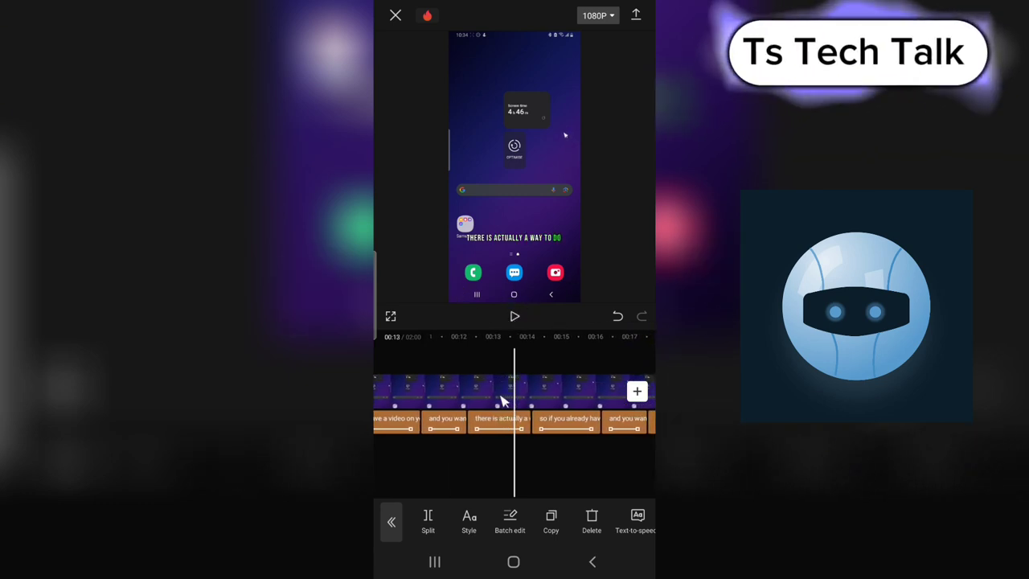
scroll(466, 468, "left", 10)
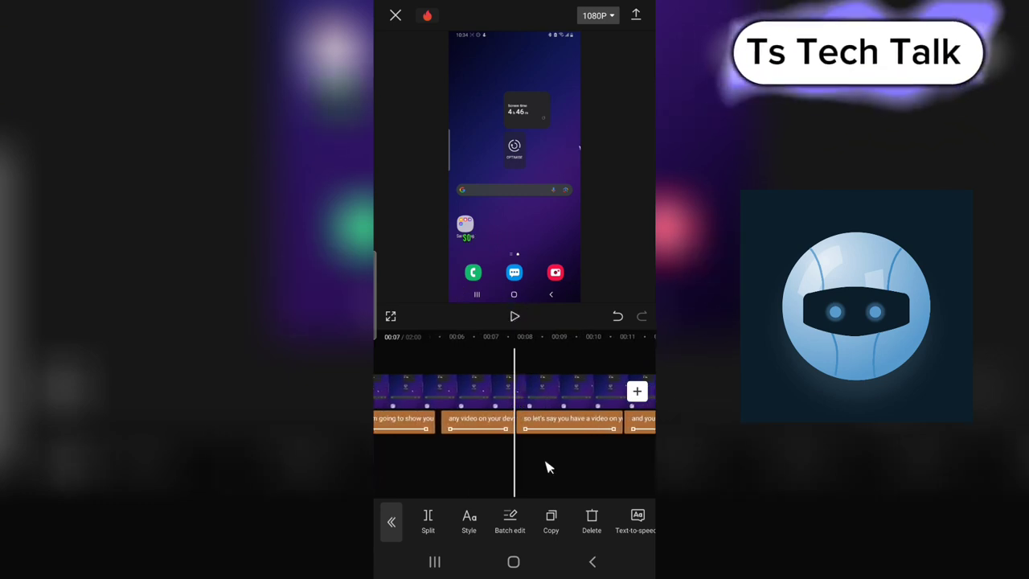
left_click_drag(630, 464, 597, 466)
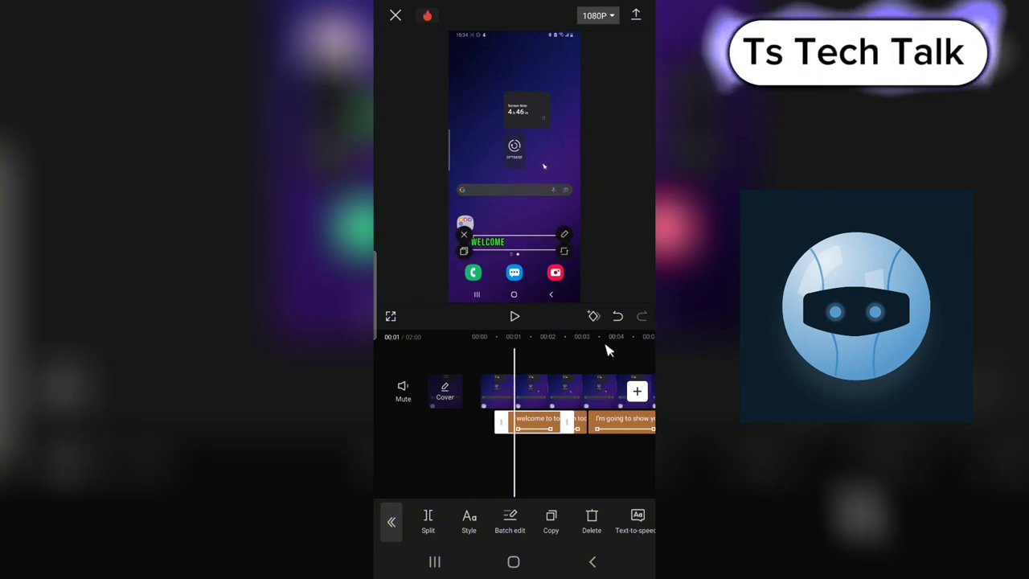
mouse_move(525, 515)
left_mouse_down()
mouse_move(489, 509)
mouse_move(482, 528)
mouse_move(503, 544)
mouse_move(519, 519)
left_mouse_up()
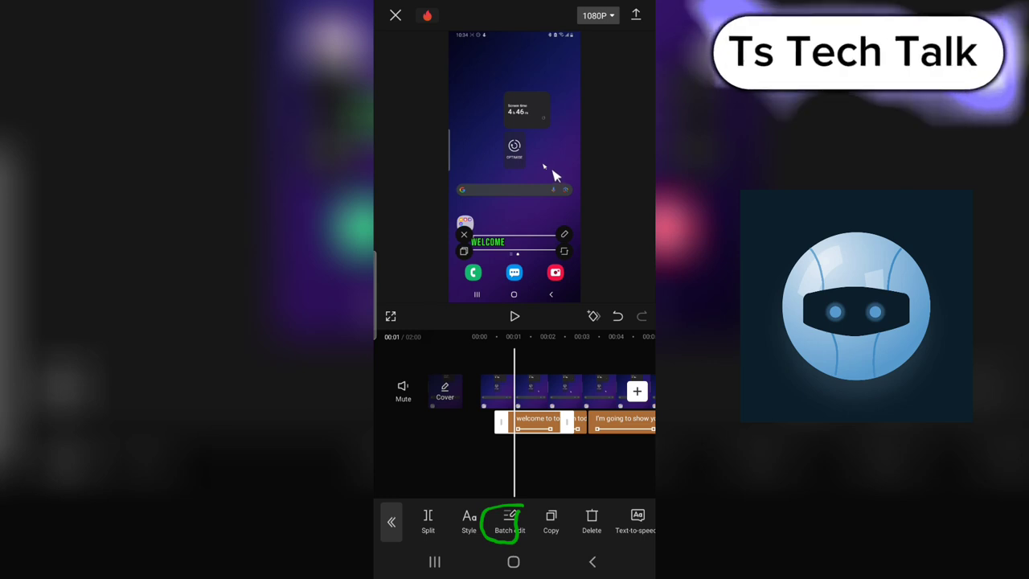
Open Batch edit, scroll the 55 subtitles, and jump to the 00:59 'alright guys' line.
left_click(512, 519)
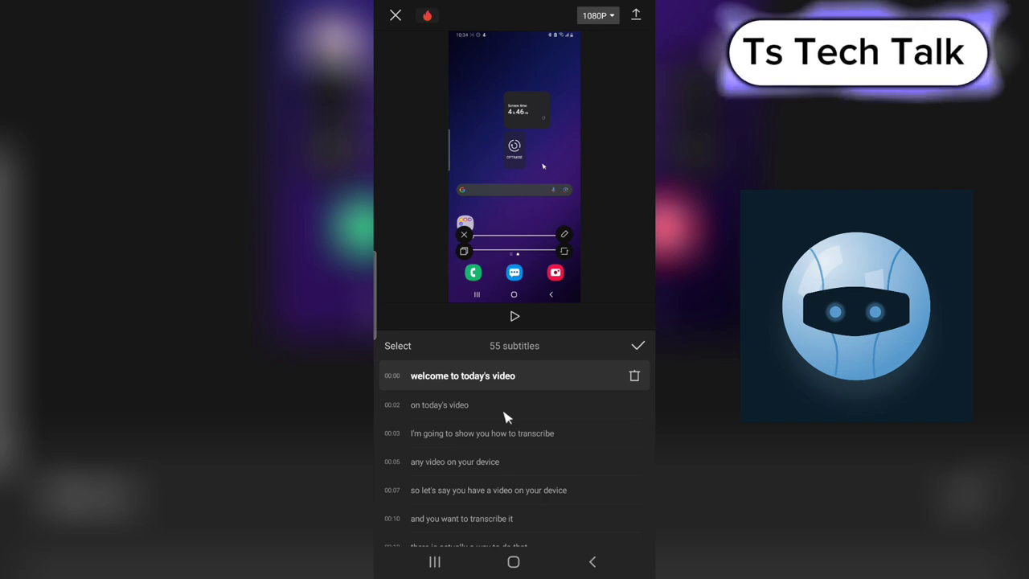
scroll(510, 434, "down", 15)
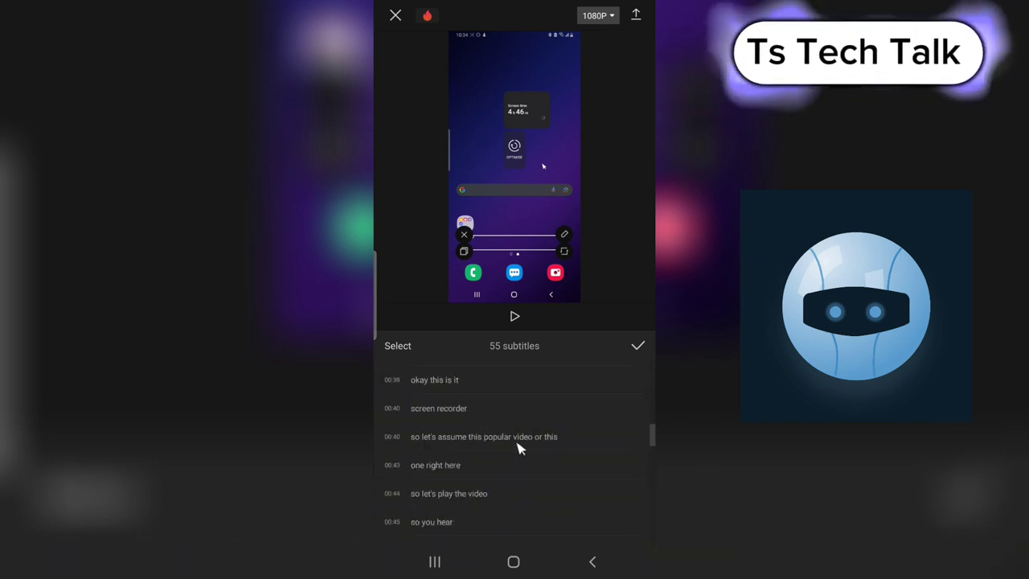
scroll(509, 412, "down", 3)
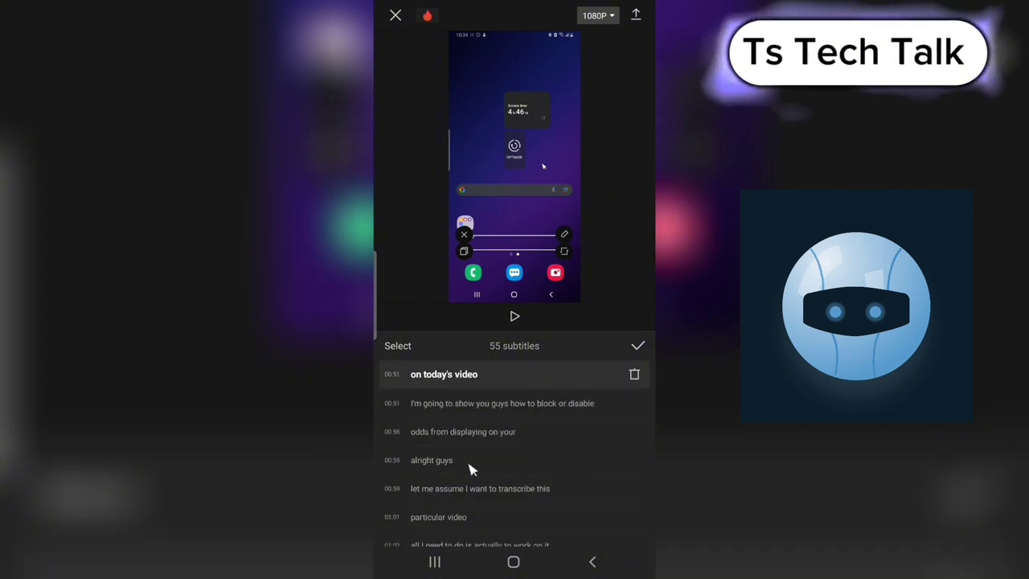
left_click(472, 466)
left_click(471, 463)
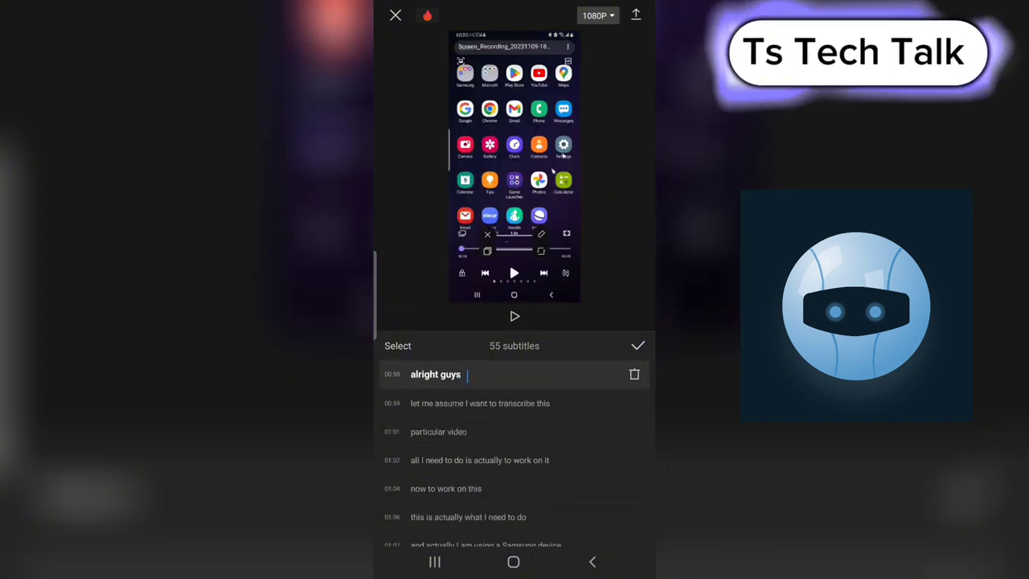
left_click(491, 386)
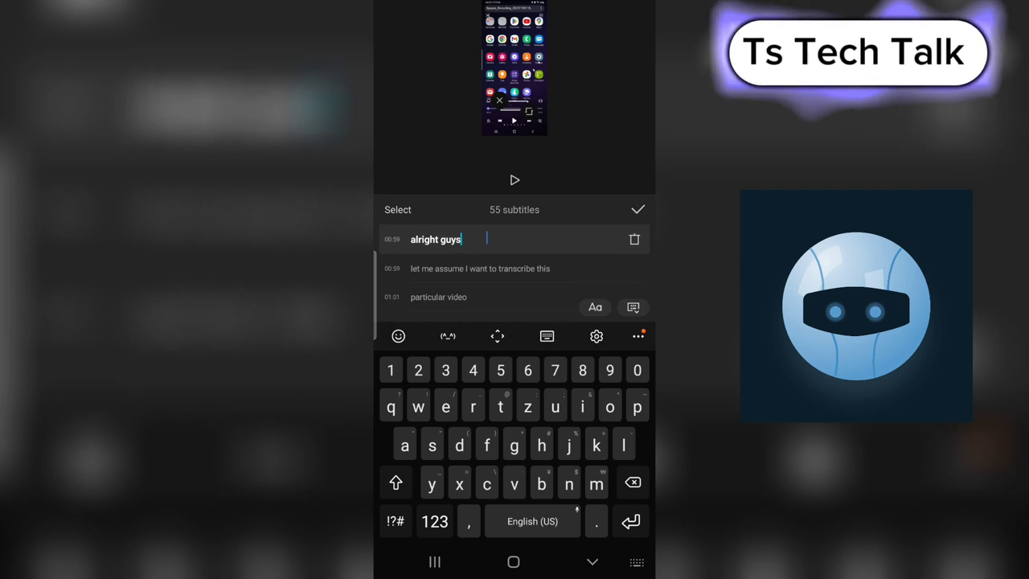
left_click(562, 521)
left_click(500, 407)
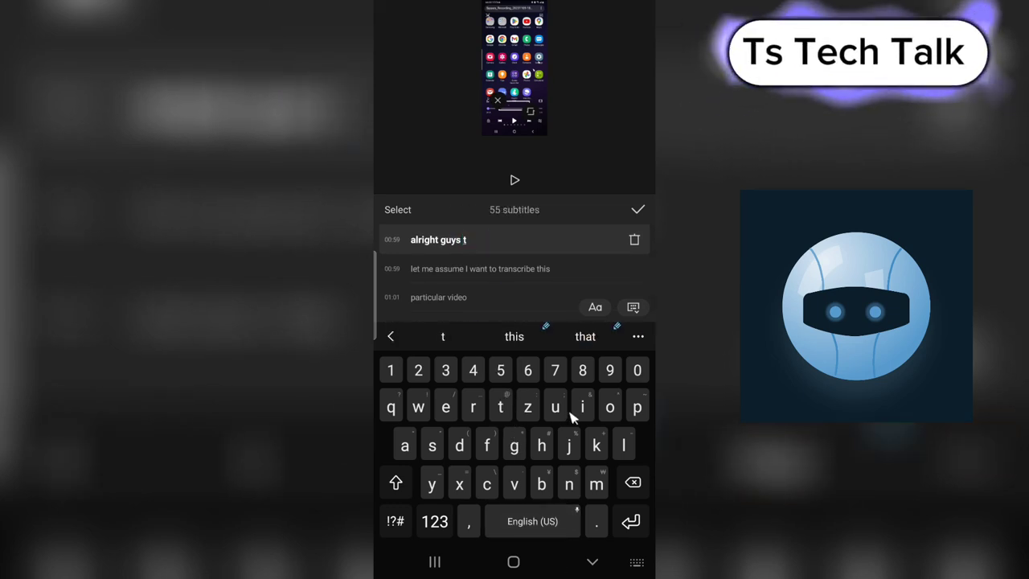
left_click(611, 410)
left_click(517, 521)
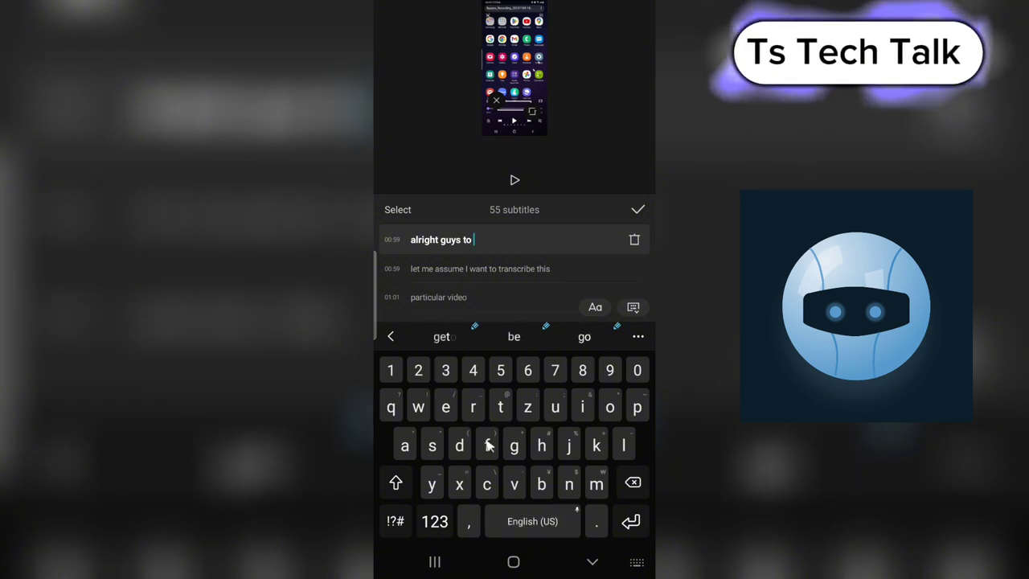
left_click(431, 484)
left_click(607, 410)
left_click(643, 492)
left_click(643, 492)
left_click(643, 491)
left_click(643, 492)
left_click(643, 492)
left_click(643, 492)
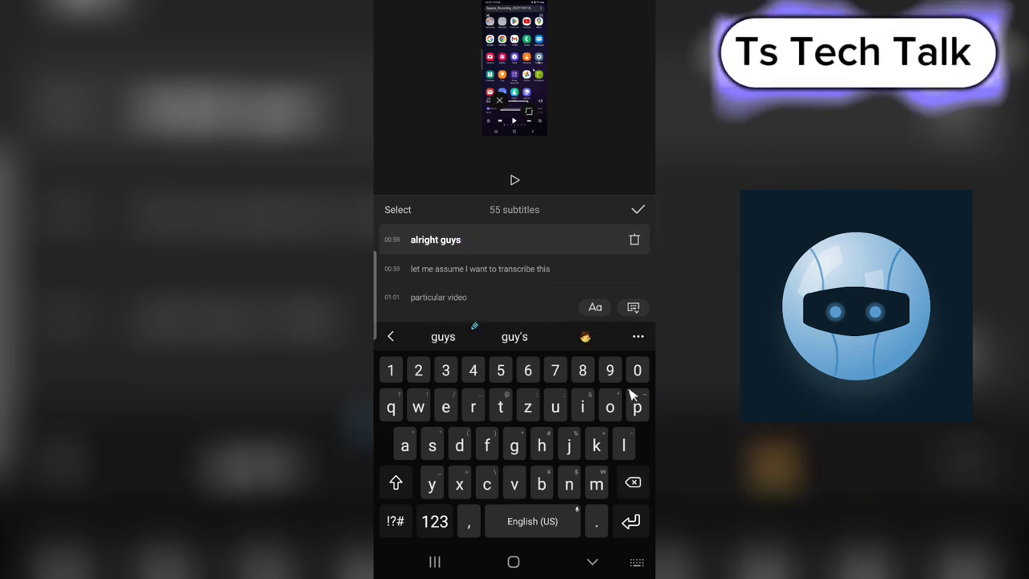
left_click(592, 562)
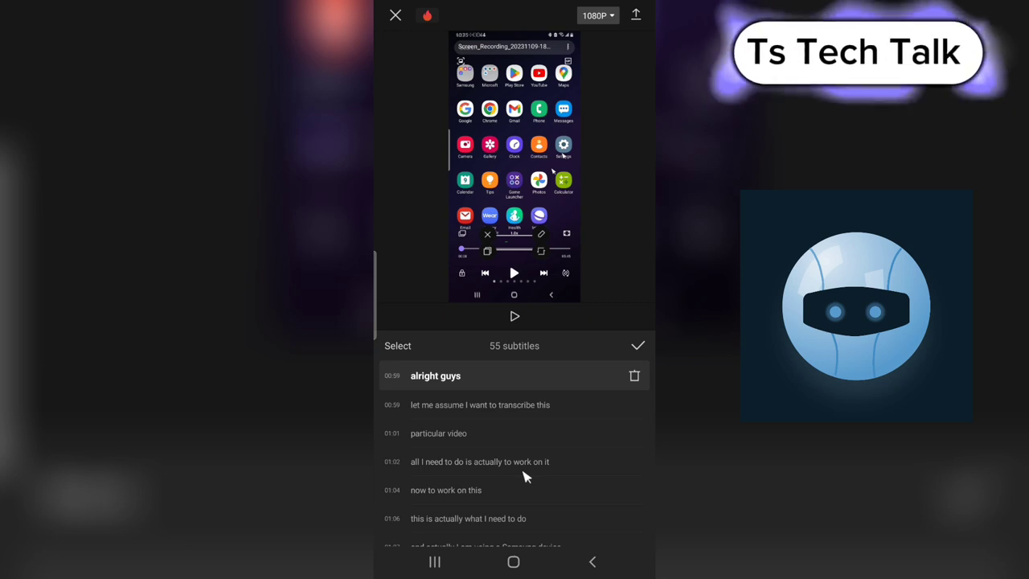
Scroll the subtitle list end to end, confirm it, and move the playhead to 00:56.
scroll(529, 479, "down", 15)
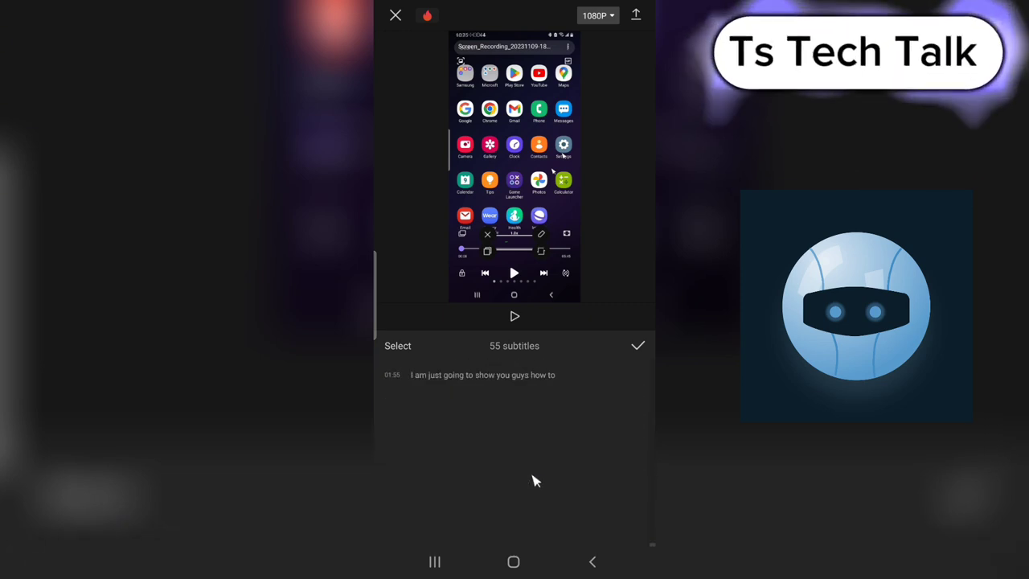
scroll(496, 425, "up", 10)
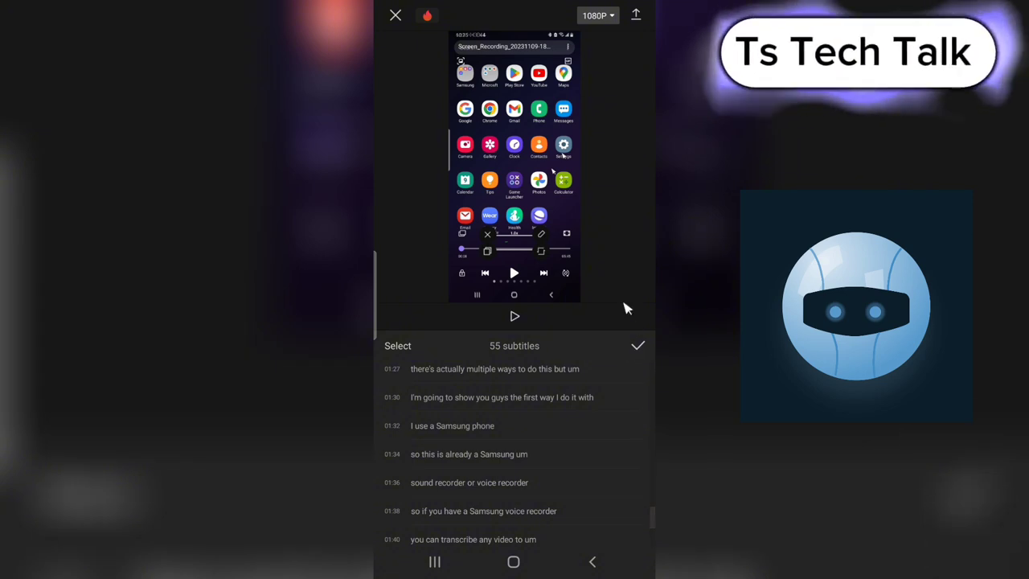
mouse_move(623, 359)
left_mouse_down()
mouse_move(652, 361)
mouse_move(650, 339)
left_mouse_up()
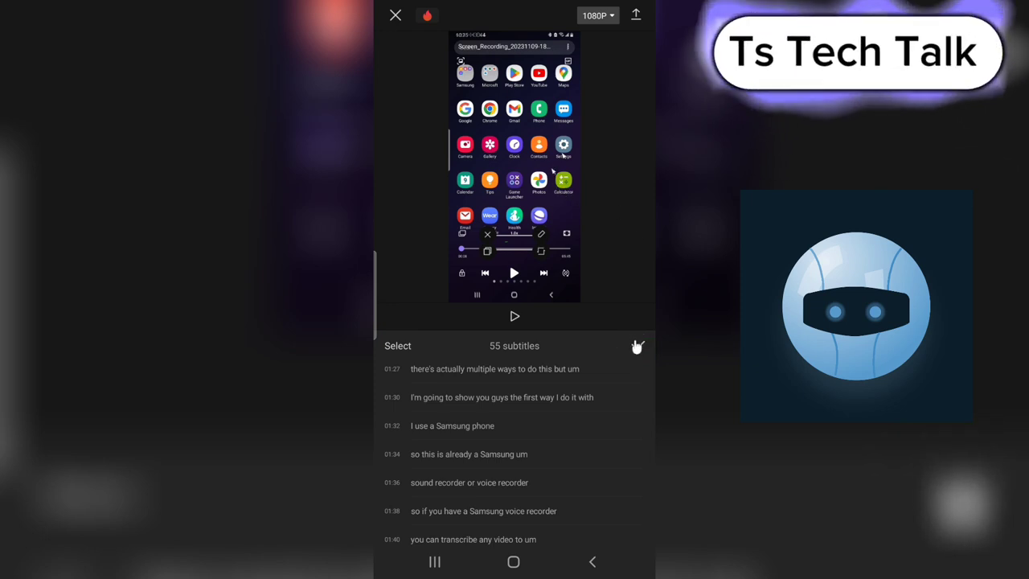
left_click(635, 343)
left_click_drag(486, 469, 560, 466)
Rewind the timeline to the start and select the first 'welcome to…' caption clip.
left_click(561, 466)
left_click_drag(455, 458, 611, 464)
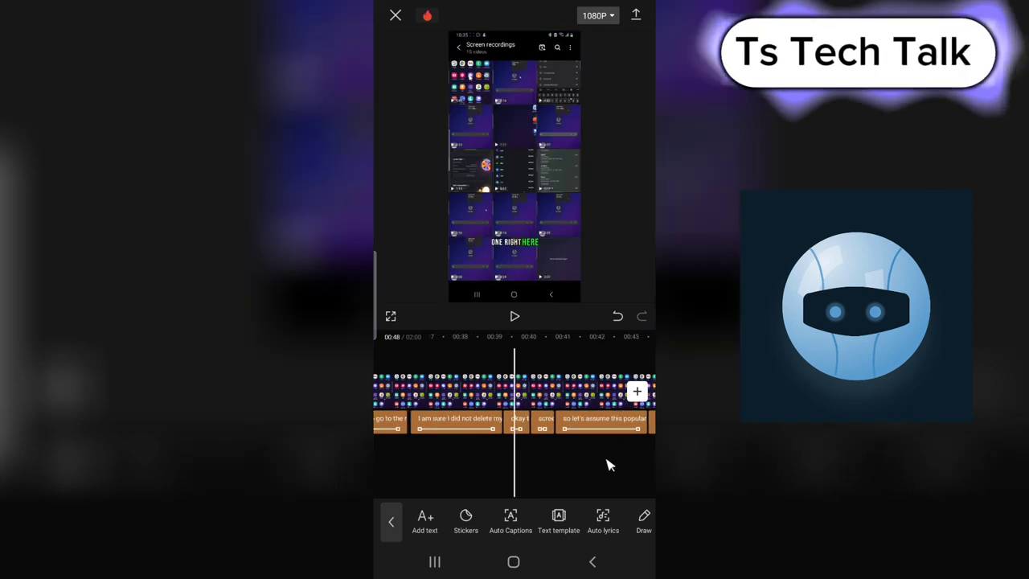
left_click_drag(459, 461, 487, 423)
left_click(528, 424)
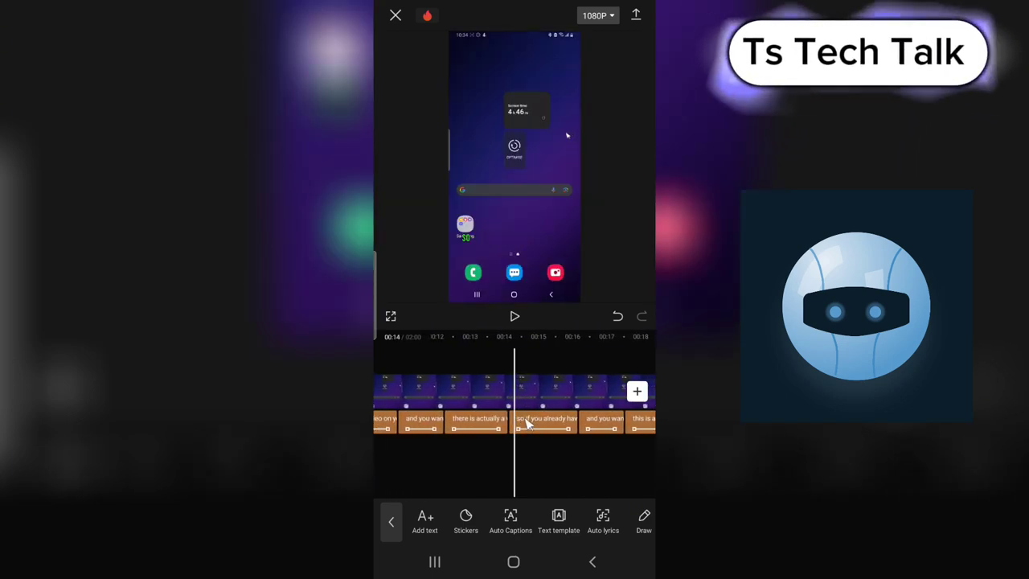
left_click(506, 521)
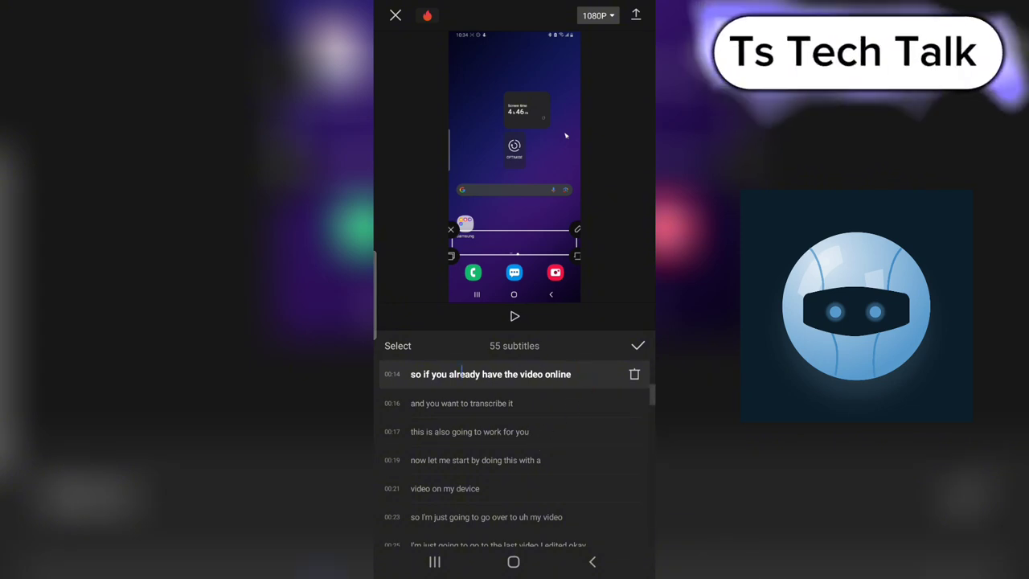
left_click(638, 348)
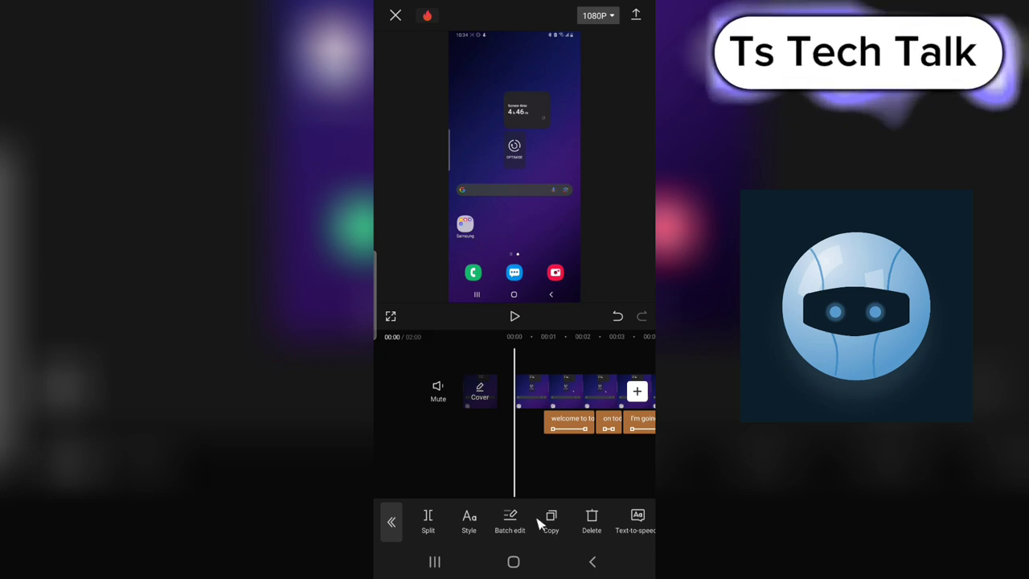
left_click(499, 424)
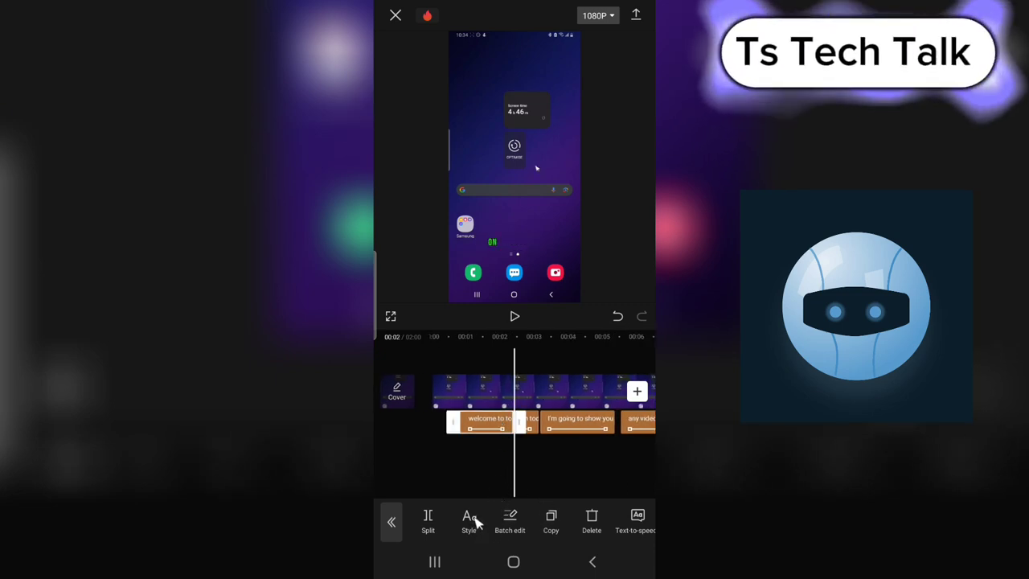
Apply the animated QUICK caption template and confirm it.
left_click(471, 520)
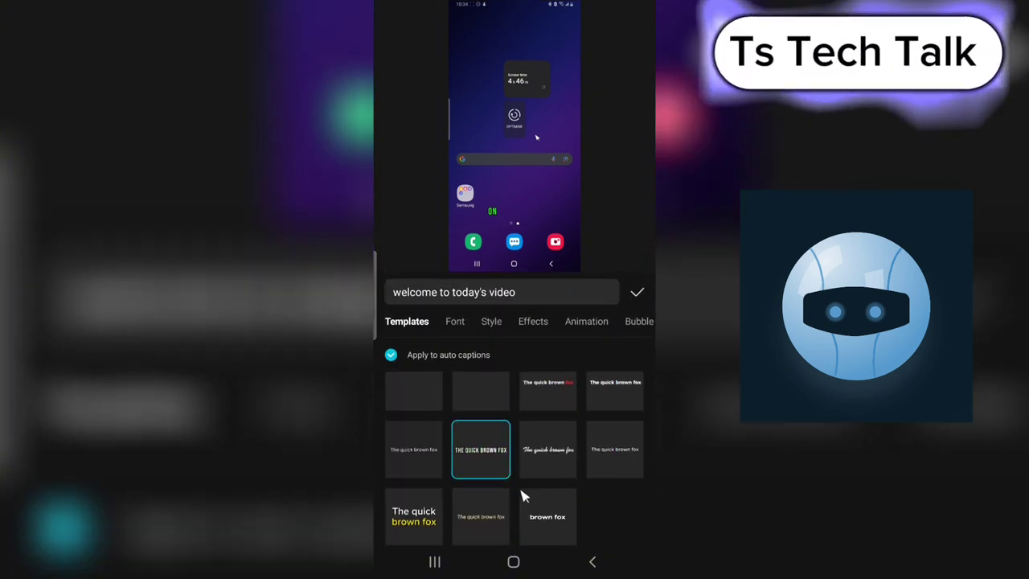
scroll(583, 444, "up", 5)
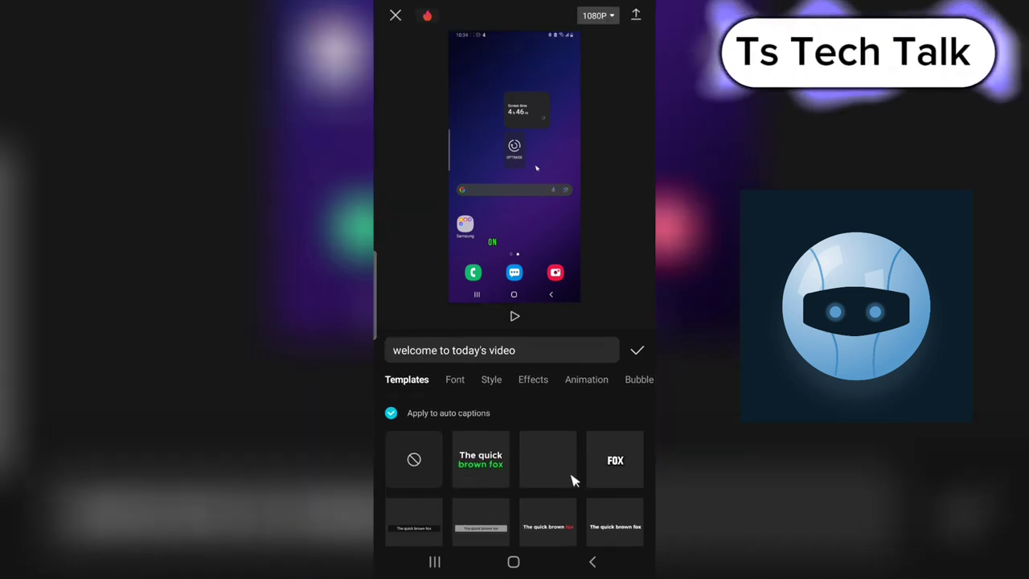
scroll(574, 498, "down", 3)
scroll(584, 451, "up", 3)
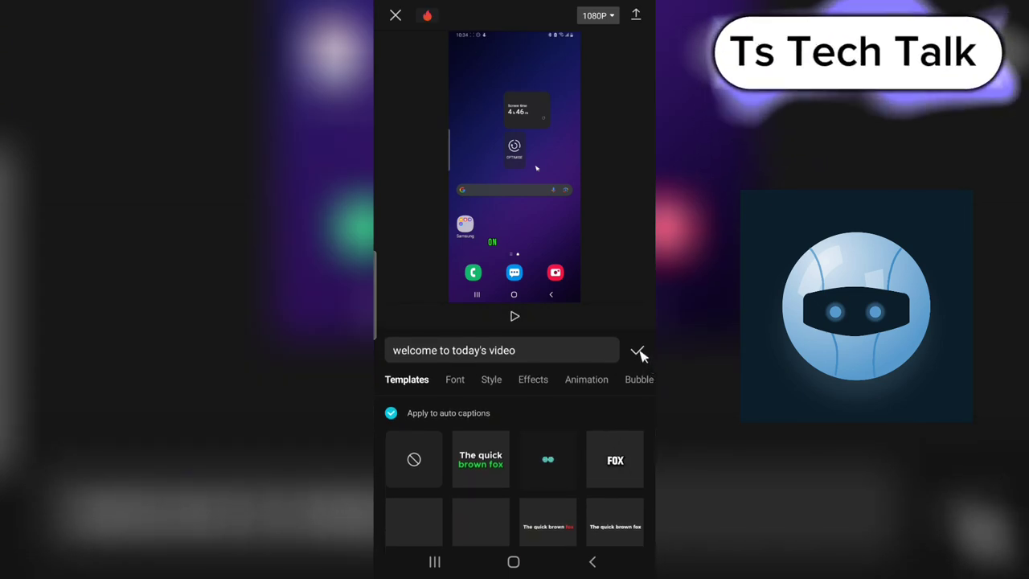
left_click(548, 464)
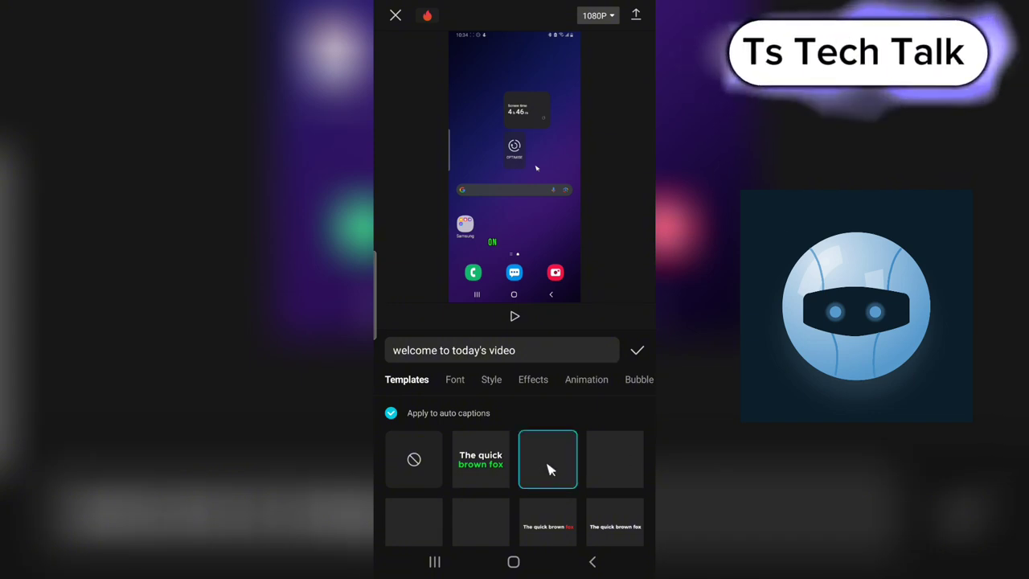
left_click(636, 354)
Preview the templated captions playing from the start, then rewind again.
left_click_drag(413, 449, 524, 455)
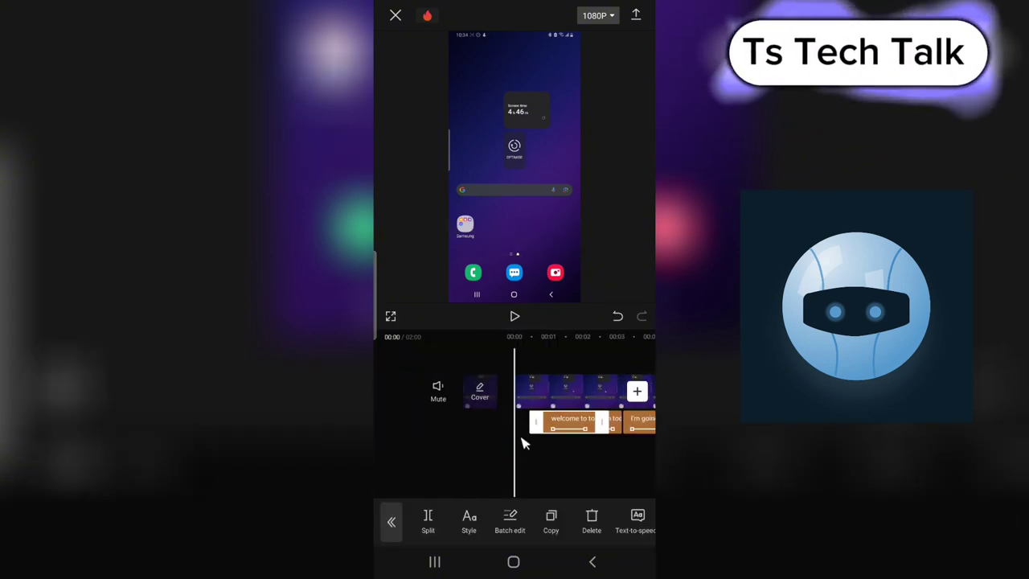
left_click(515, 318)
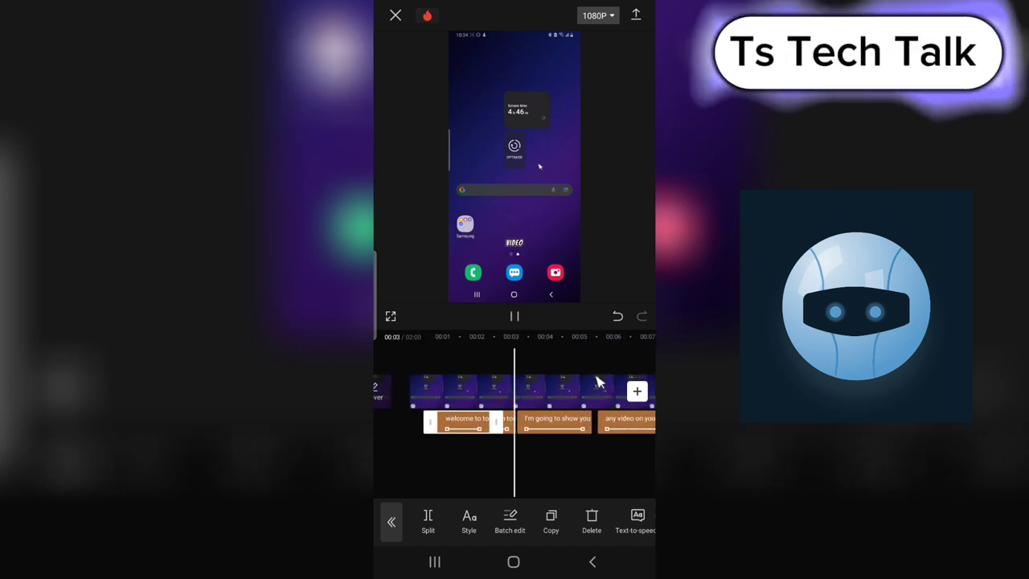
left_click(515, 317)
left_click_drag(565, 477, 603, 477)
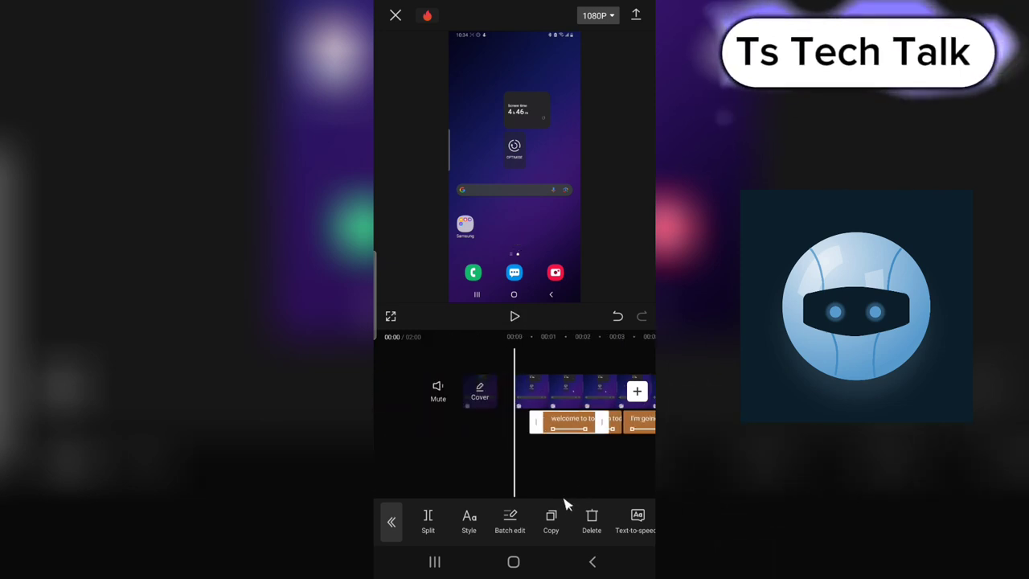
left_click(481, 521)
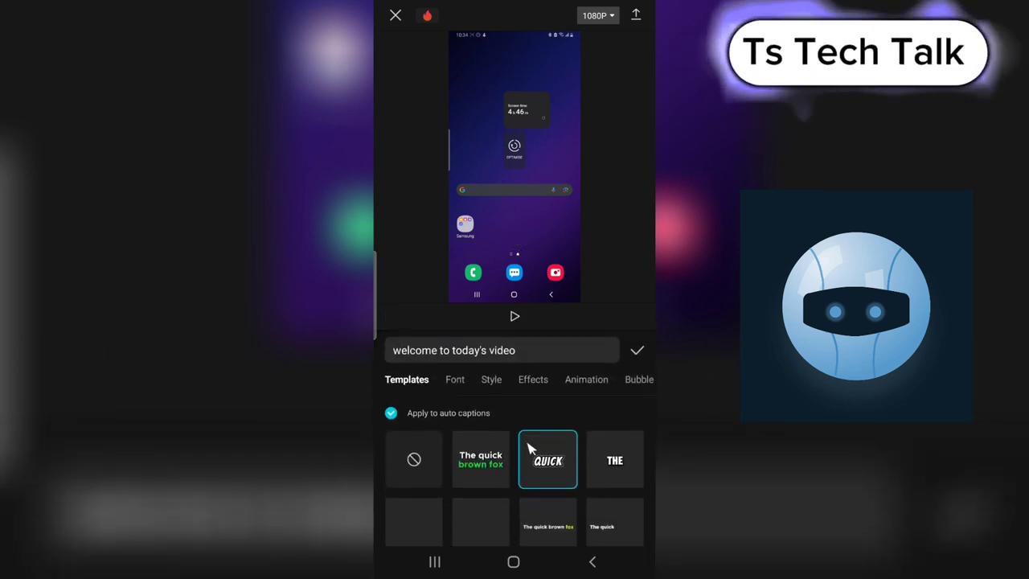
Give the captions the THE QUICK BROWN FOX template and the Helvetica font.
scroll(586, 475, "down", 2)
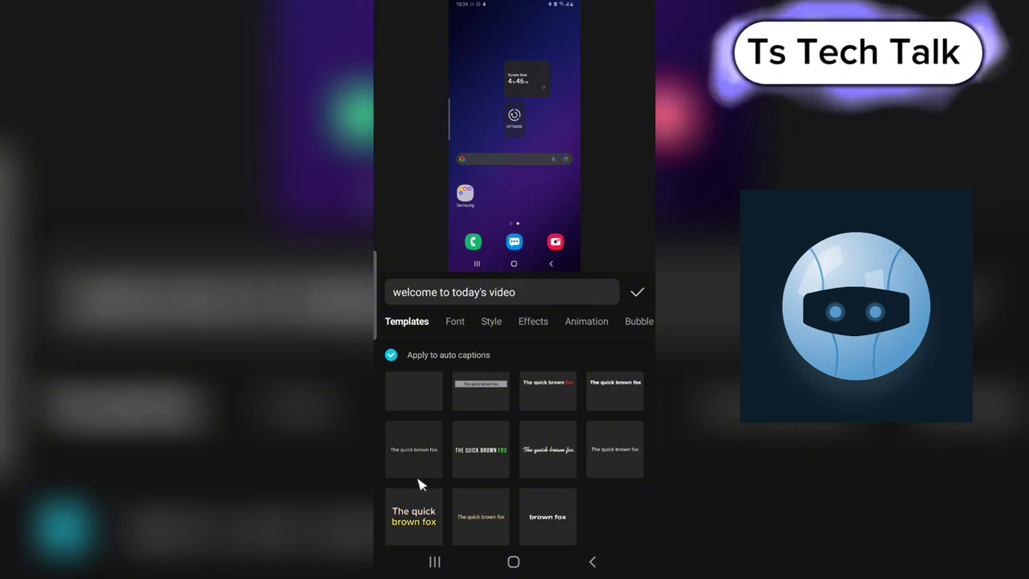
left_click(481, 449)
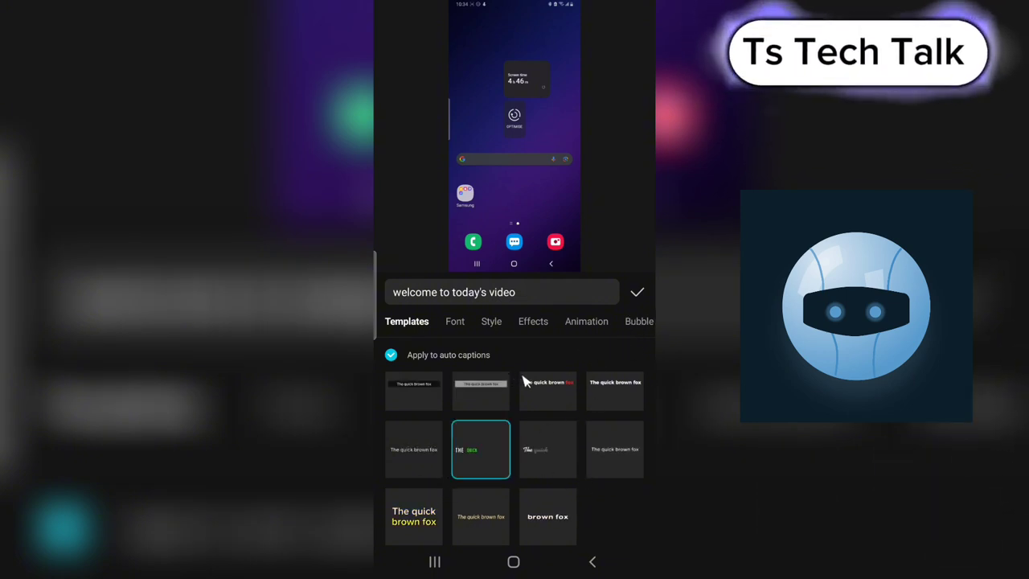
left_click(455, 321)
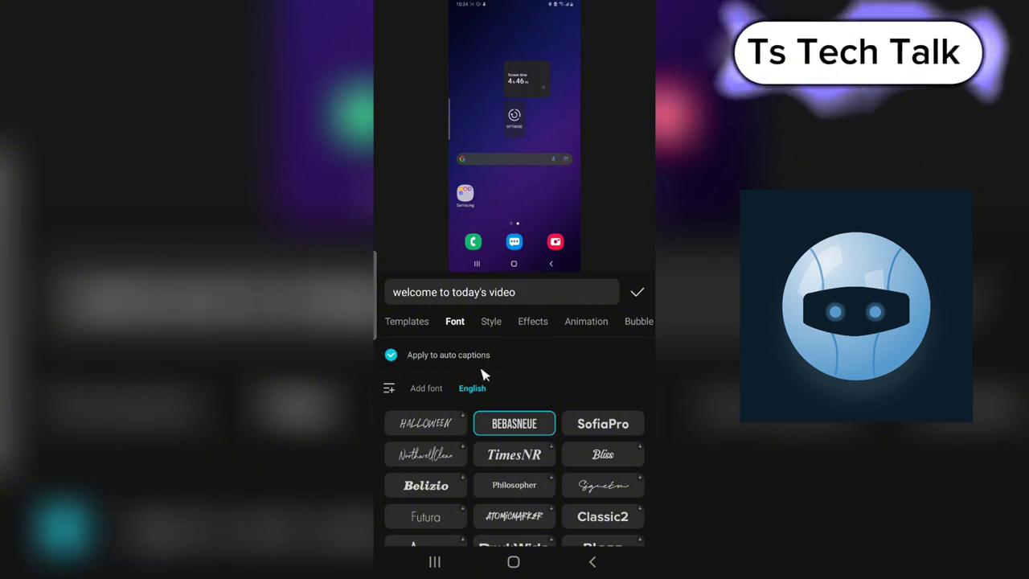
scroll(545, 505, "down", 2)
scroll(545, 505, "down", 2)
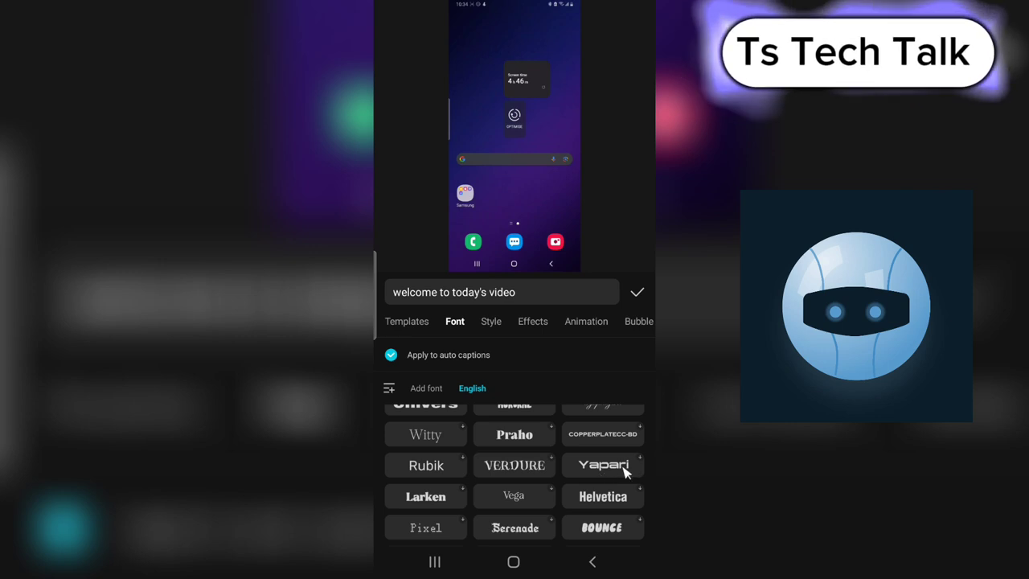
left_click(604, 500)
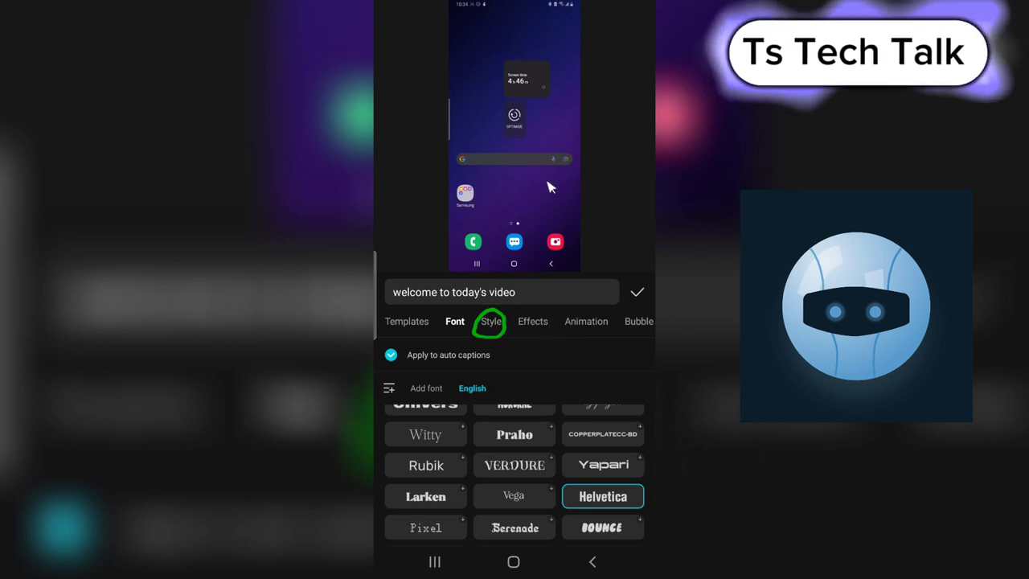
Browse the caption Style settings and ART text effects, then confirm and close the caption editor.
left_click(492, 322)
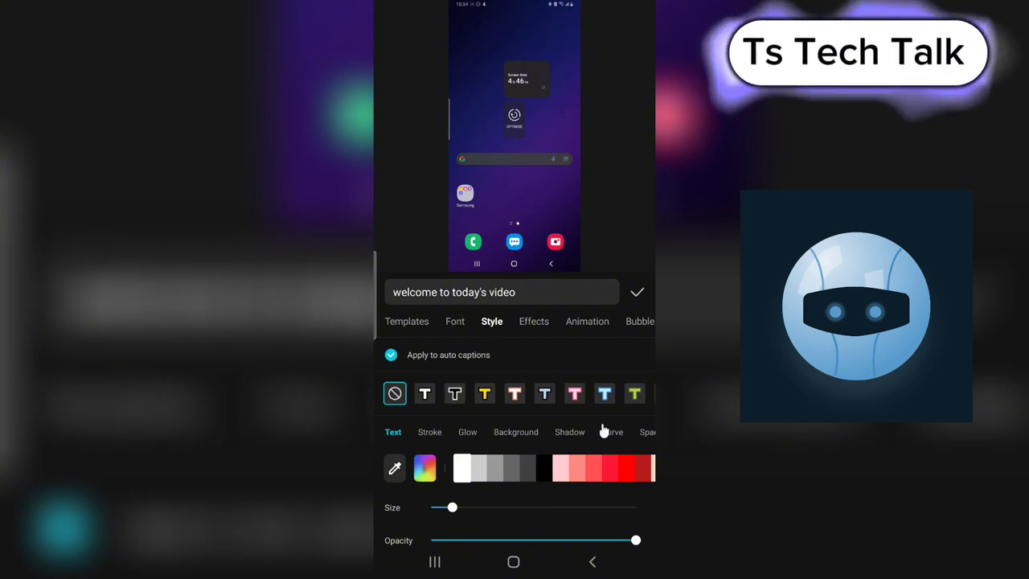
scroll(534, 443, "down", 1)
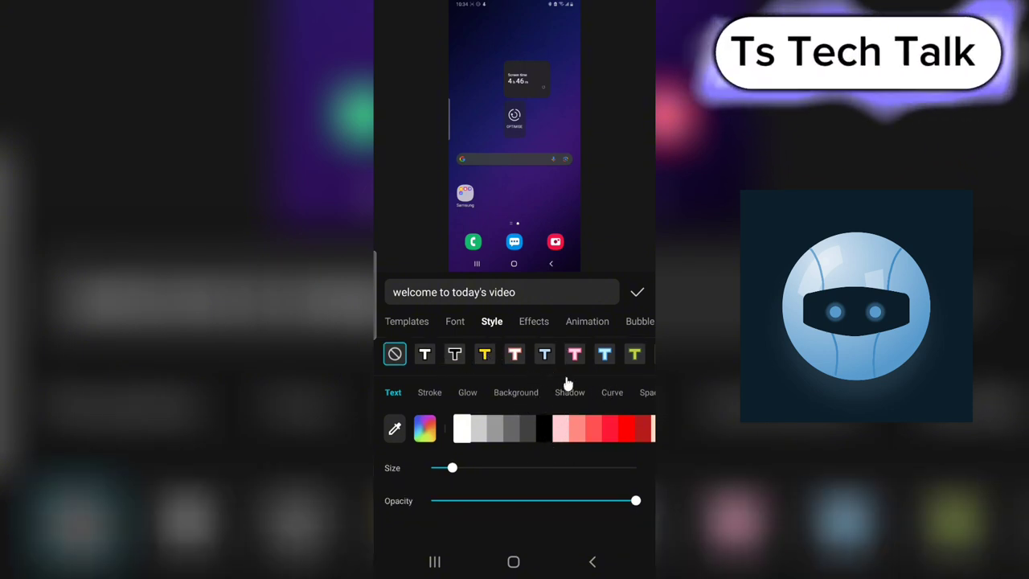
left_click(534, 321)
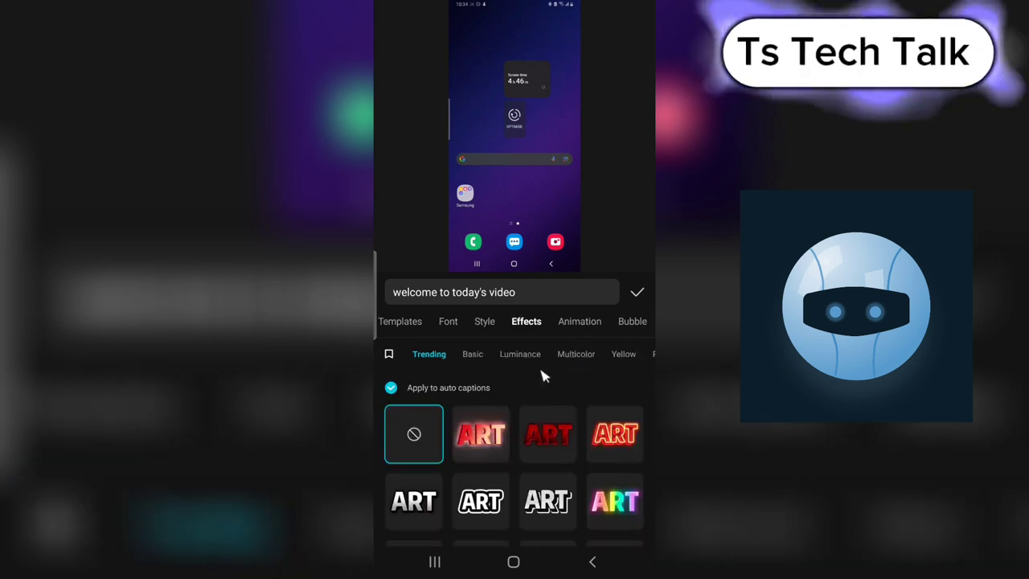
scroll(619, 438, "down", 3)
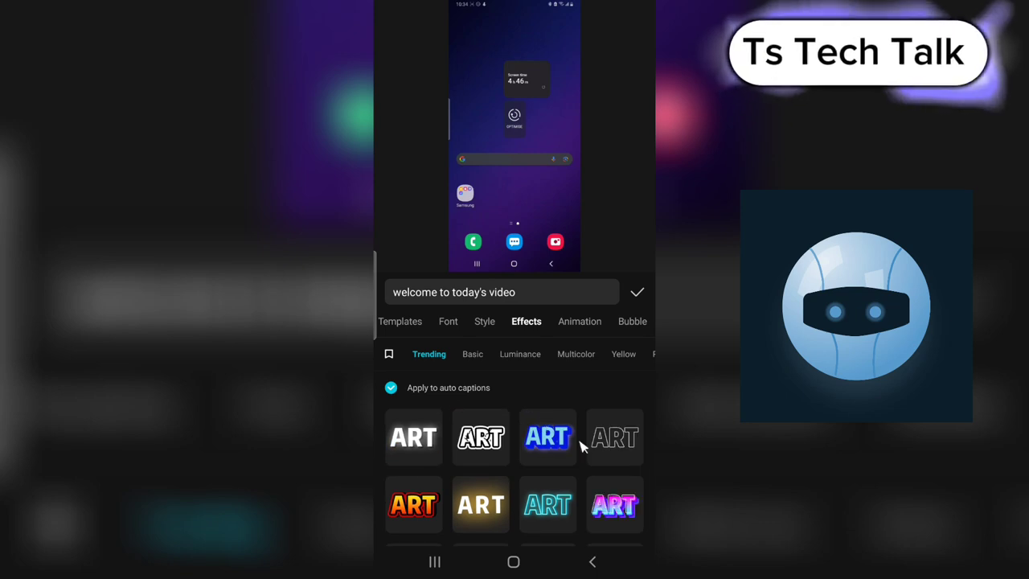
left_click(639, 292)
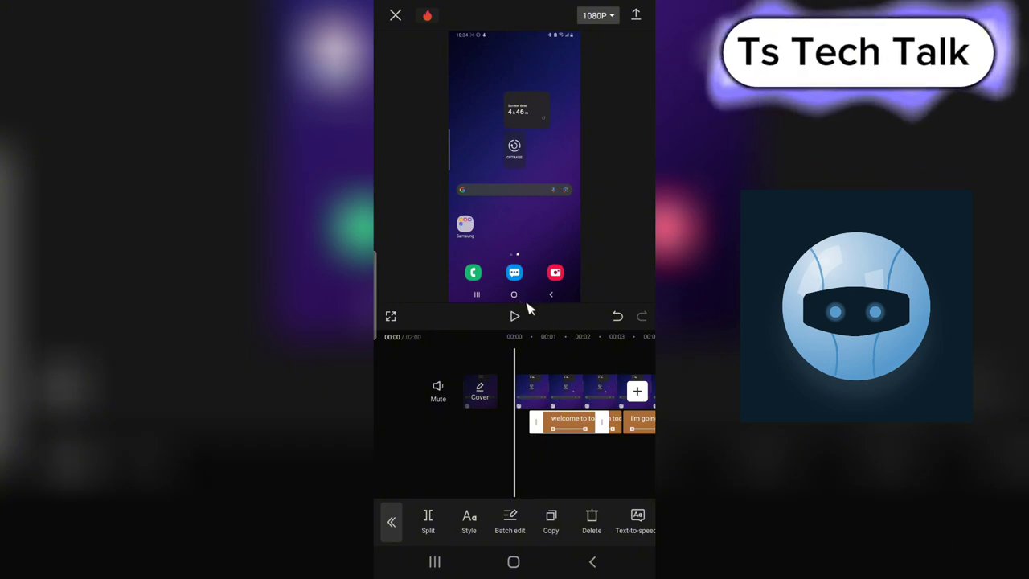
At 00:02, scale up the 'welcome to today's video' caption box and scrub to check it.
left_click_drag(581, 488, 509, 471)
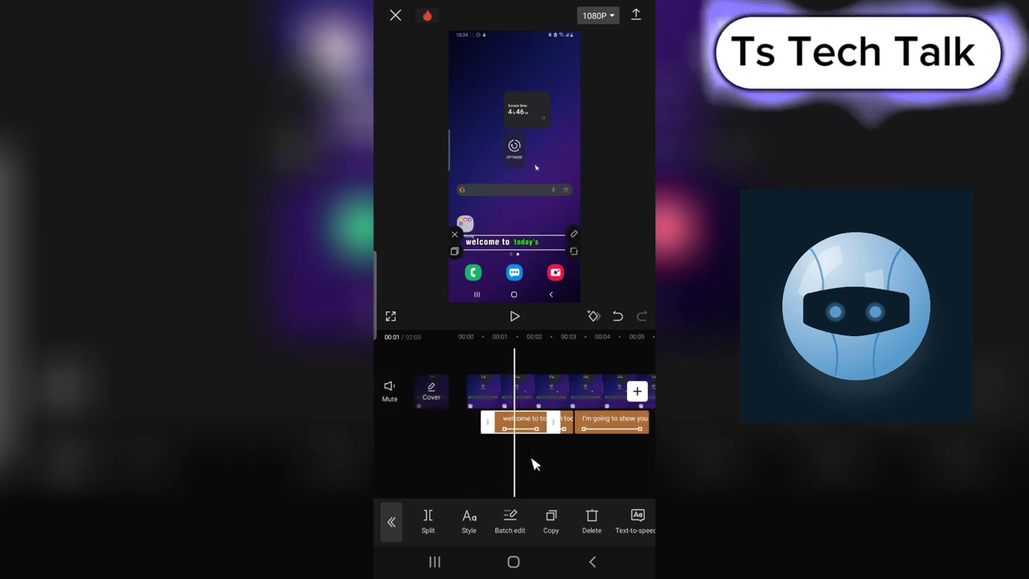
mouse_move(575, 255)
left_mouse_down()
mouse_move(596, 264)
mouse_move(572, 256)
mouse_move(586, 260)
left_mouse_up()
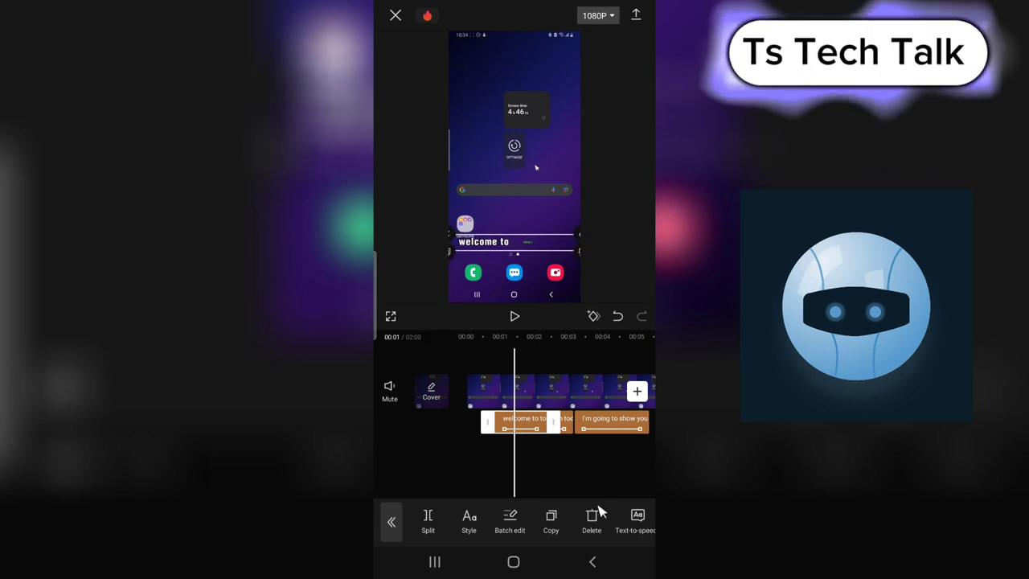
left_click_drag(599, 487, 581, 471)
left_click(482, 418)
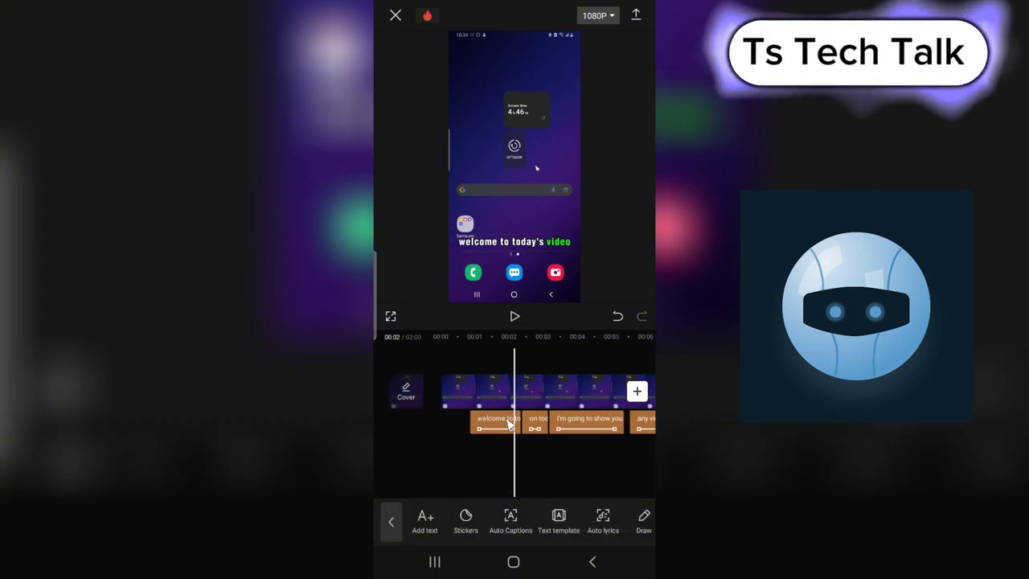
Increase the first caption's text size to about 19-20 and confirm.
left_click(509, 422)
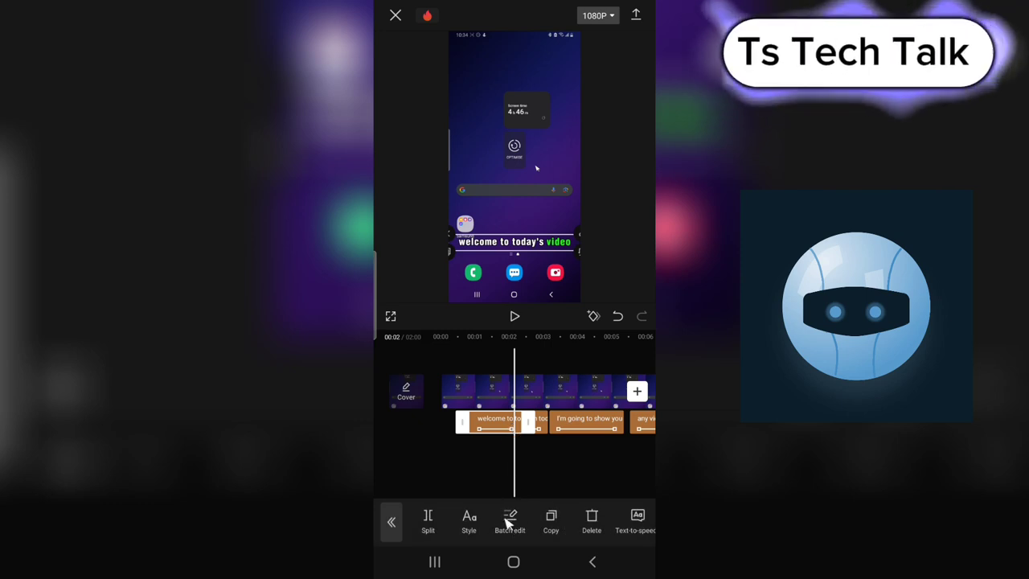
left_click(467, 522)
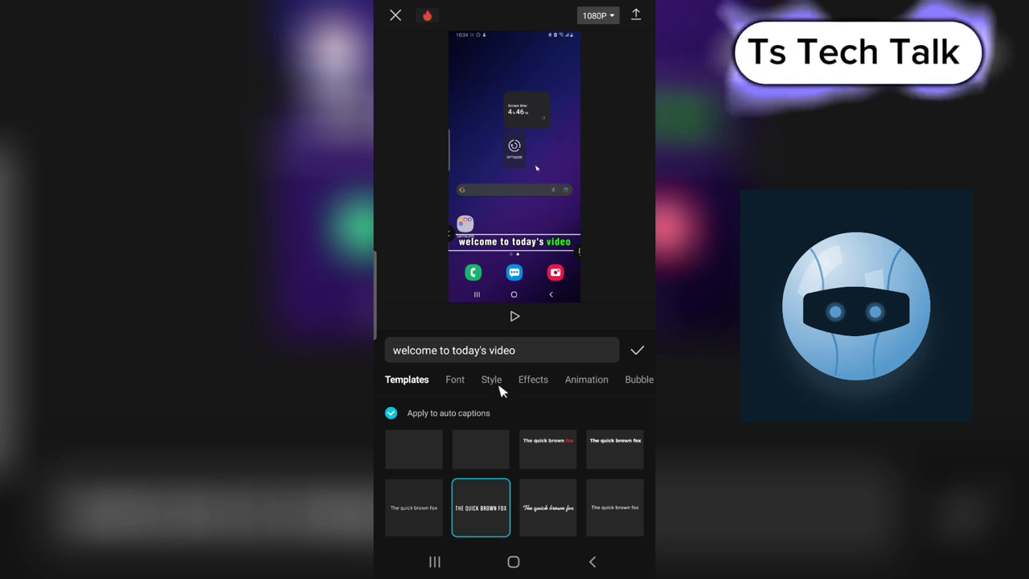
left_click(456, 380)
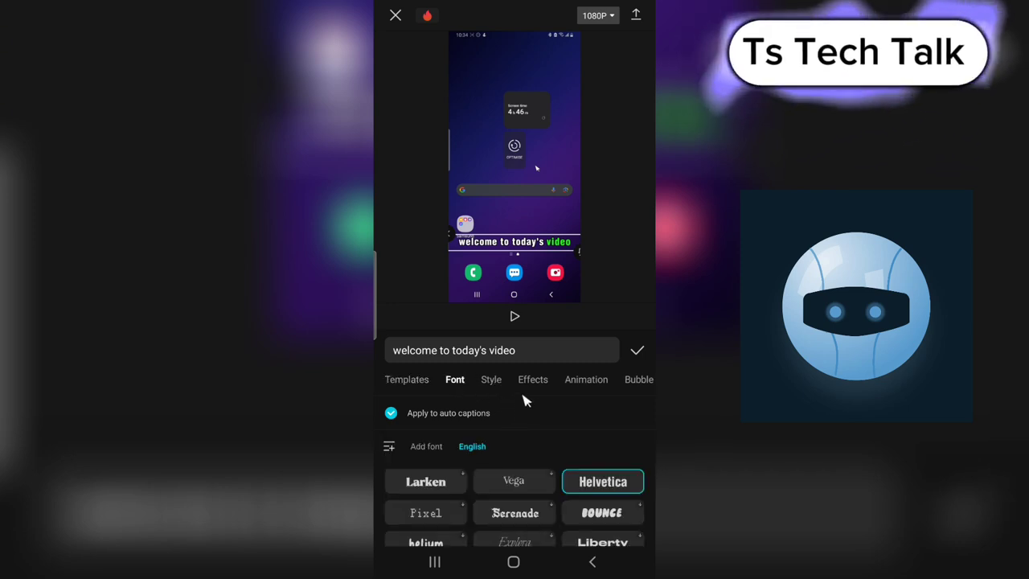
left_click(492, 381)
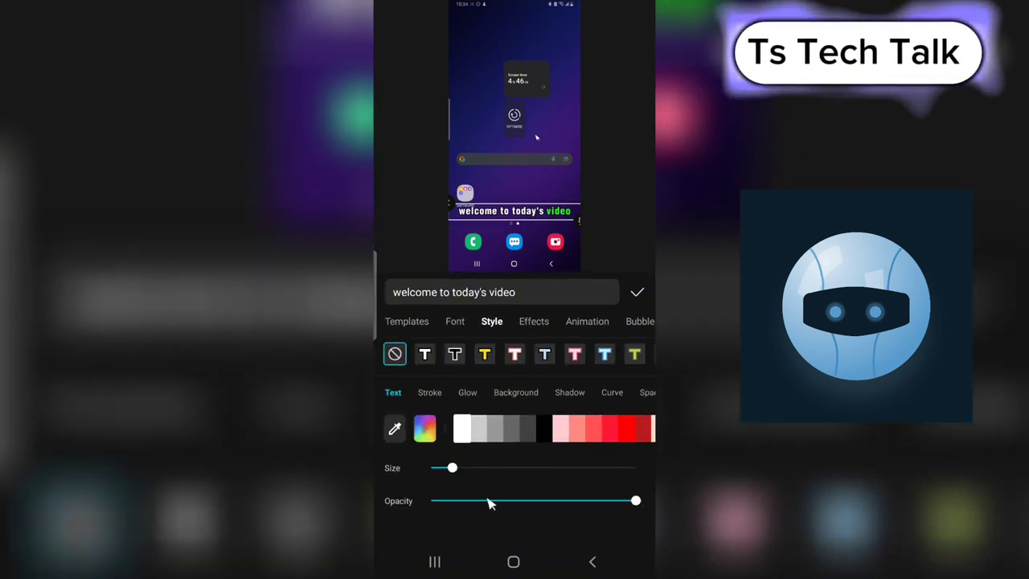
left_click_drag(455, 472, 469, 471)
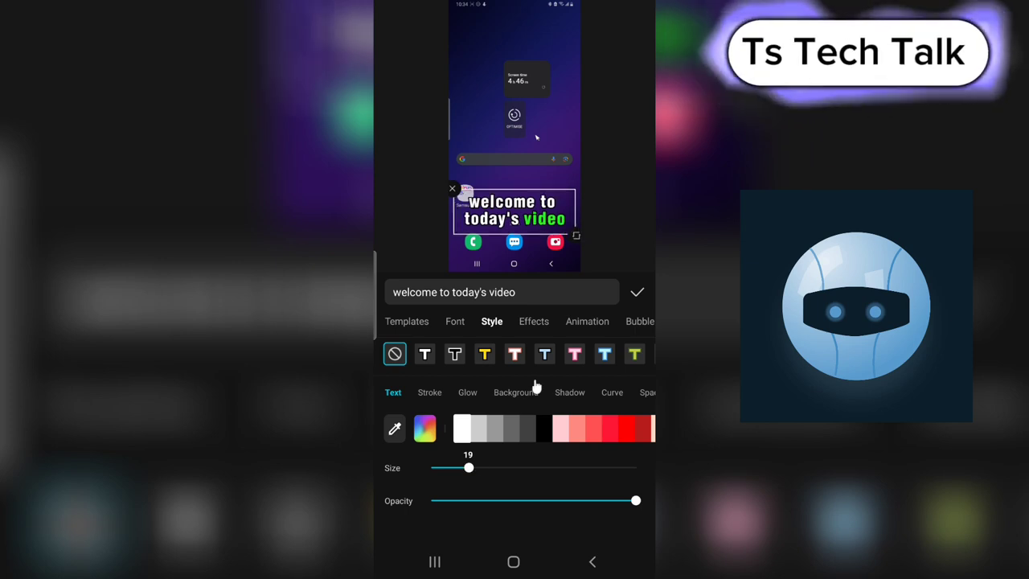
left_click(637, 294)
Play the video from one second to preview the enlarged two-line captions, then pause.
left_click(469, 482)
left_click_drag(469, 483, 509, 322)
left_click(516, 317)
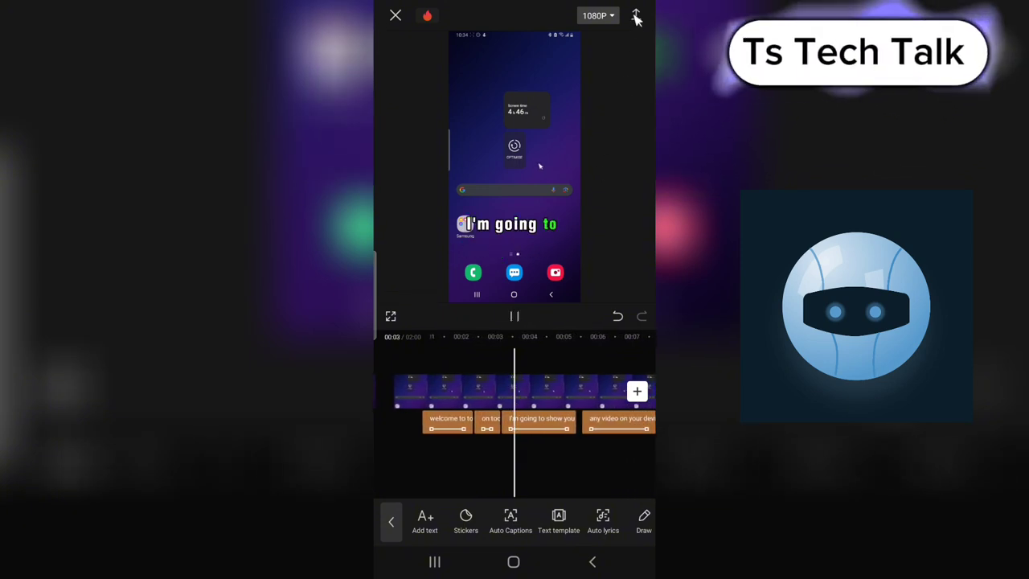
left_click(515, 317)
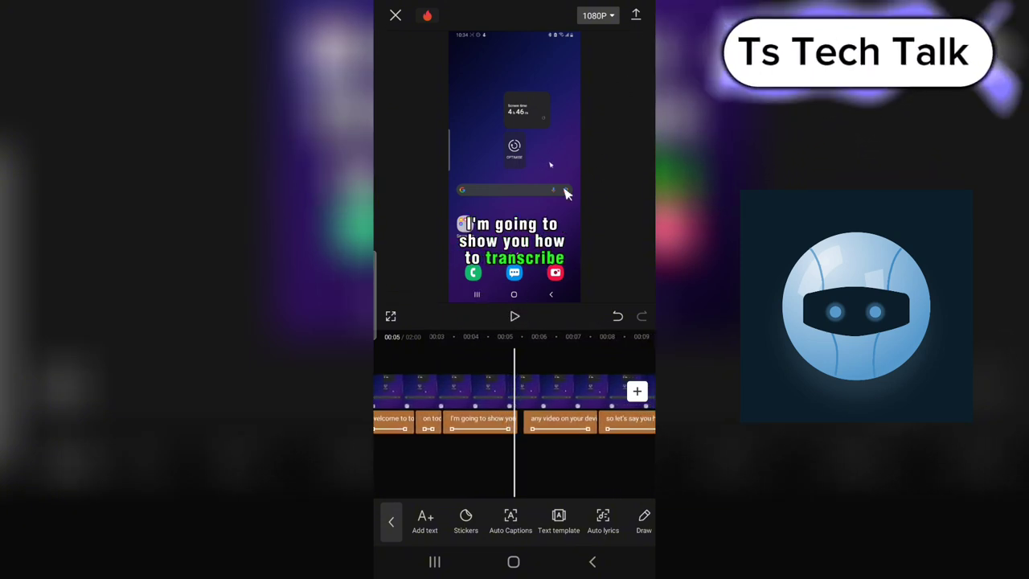